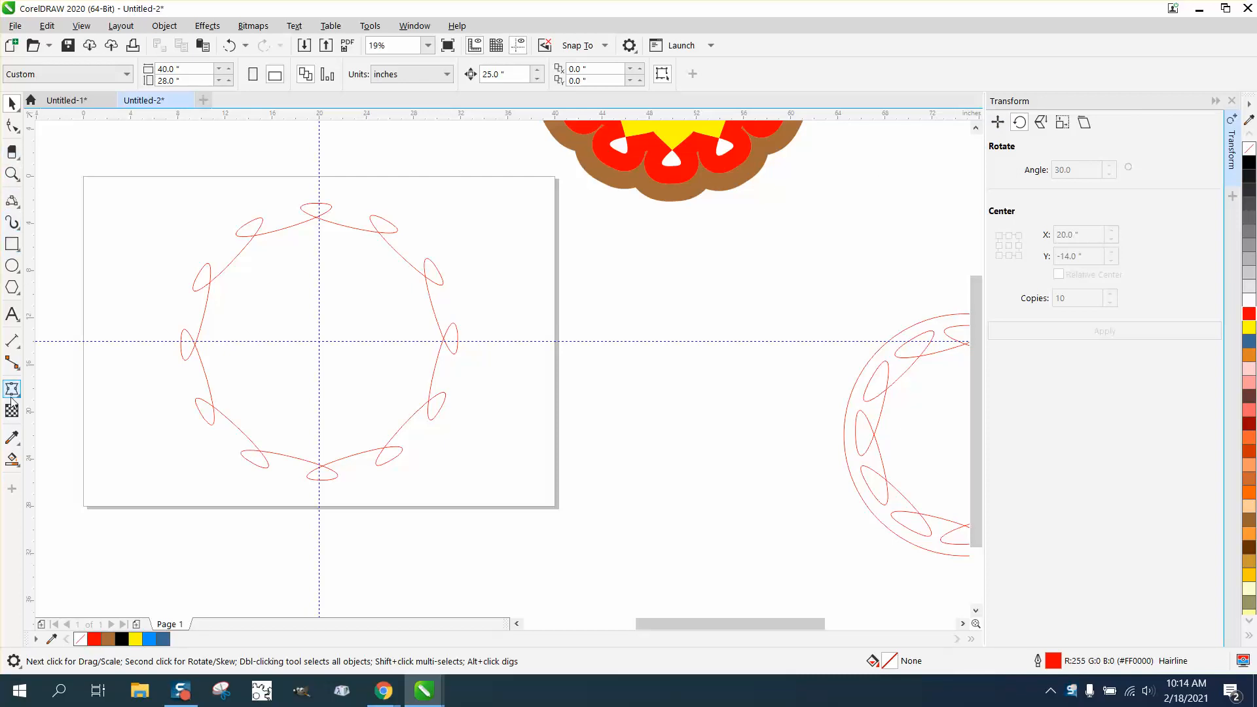
Step: Smart-fill the loop at the top of the polygon with blue and clone the filled shape in place
click(12, 460)
click(320, 209)
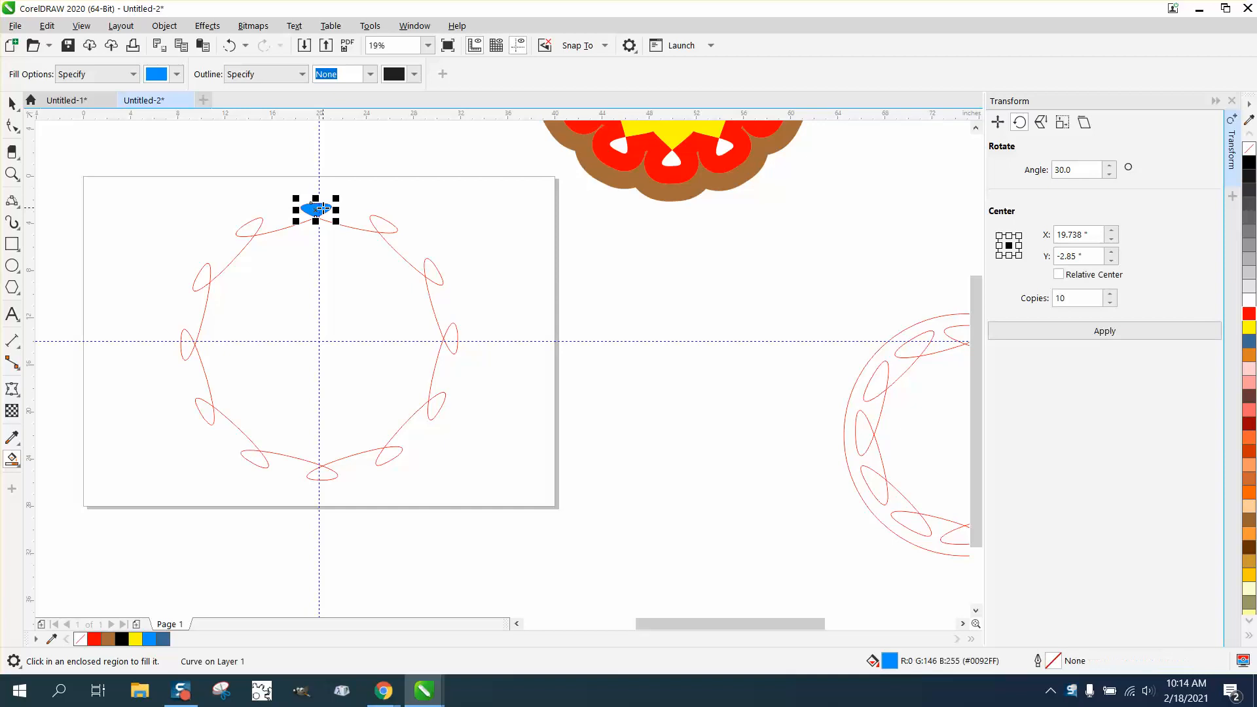
click(12, 104)
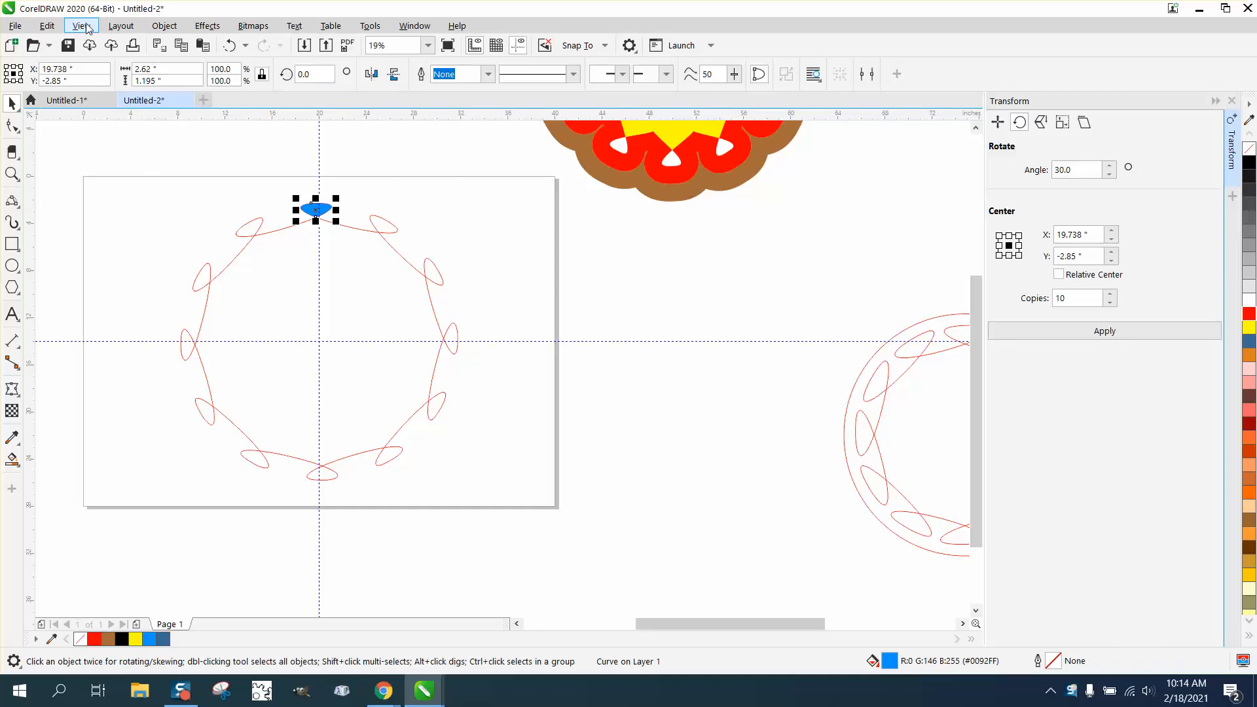
click(52, 28)
click(59, 240)
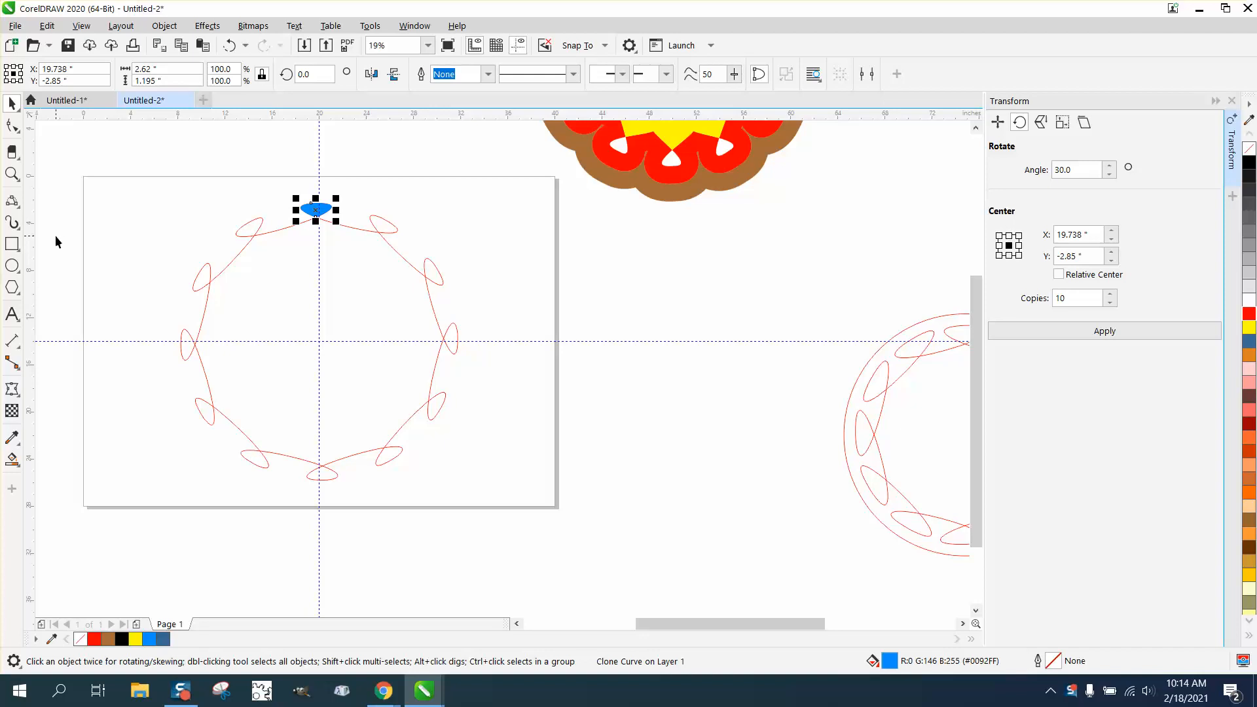
Step: Set the clone's rotation centre at the guideline intersection (X 20, Y -14) and rotate the clone 30 degrees
click(315, 210)
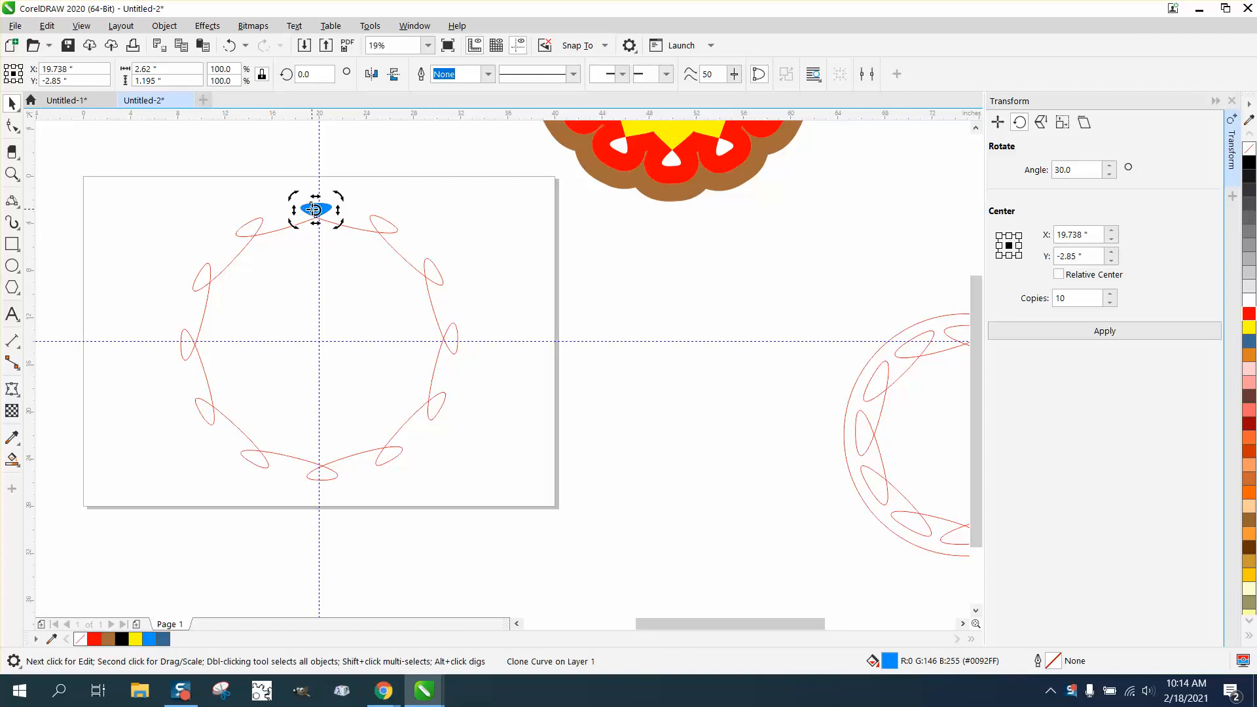
drag(314, 210, 318, 338)
click(370, 204)
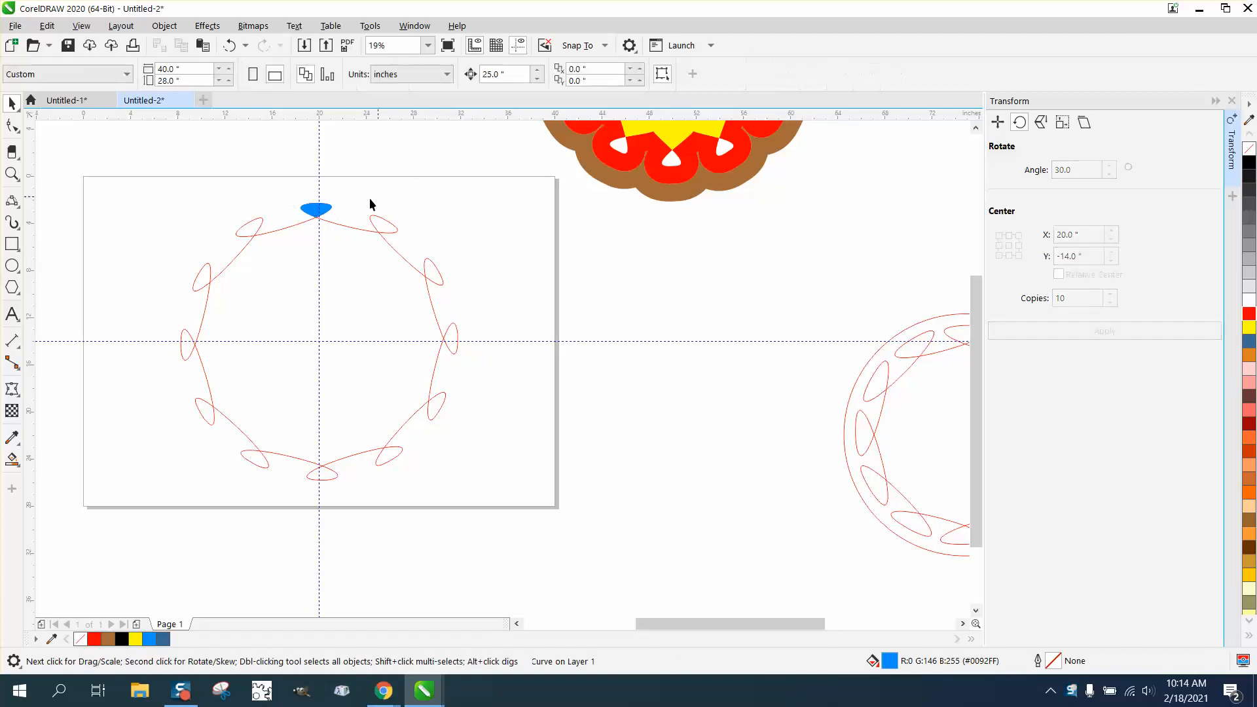
click(316, 208)
click(315, 209)
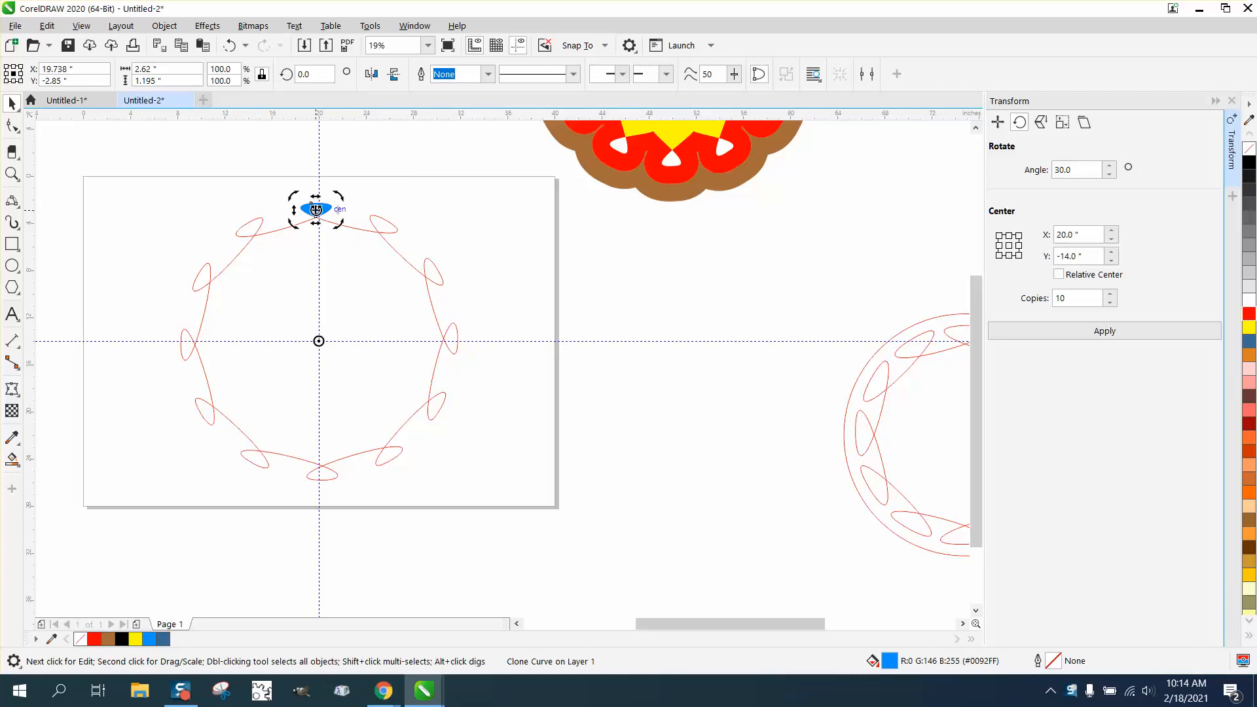
click(304, 74)
text(30)
key(Return)
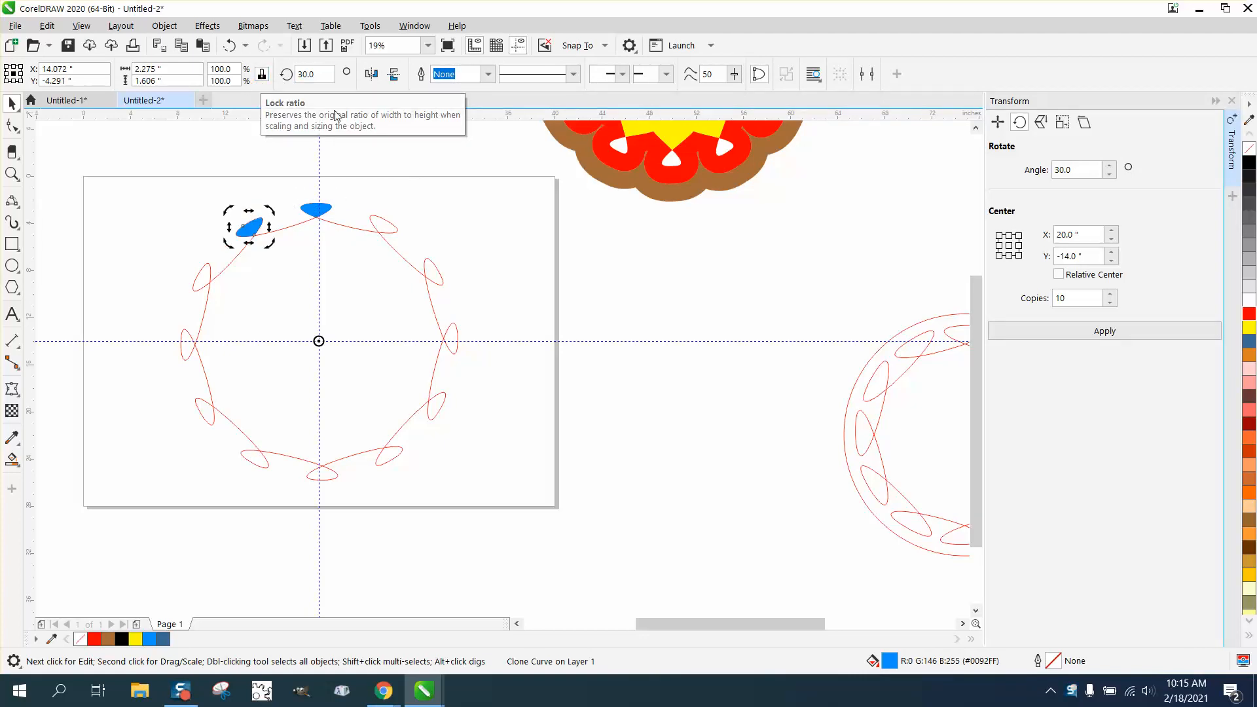
Step: Move the spare clone straight up above the page, and make 10 copies of the tilted clone at 30-degree rotations around the guideline intersection
click(396, 157)
click(317, 210)
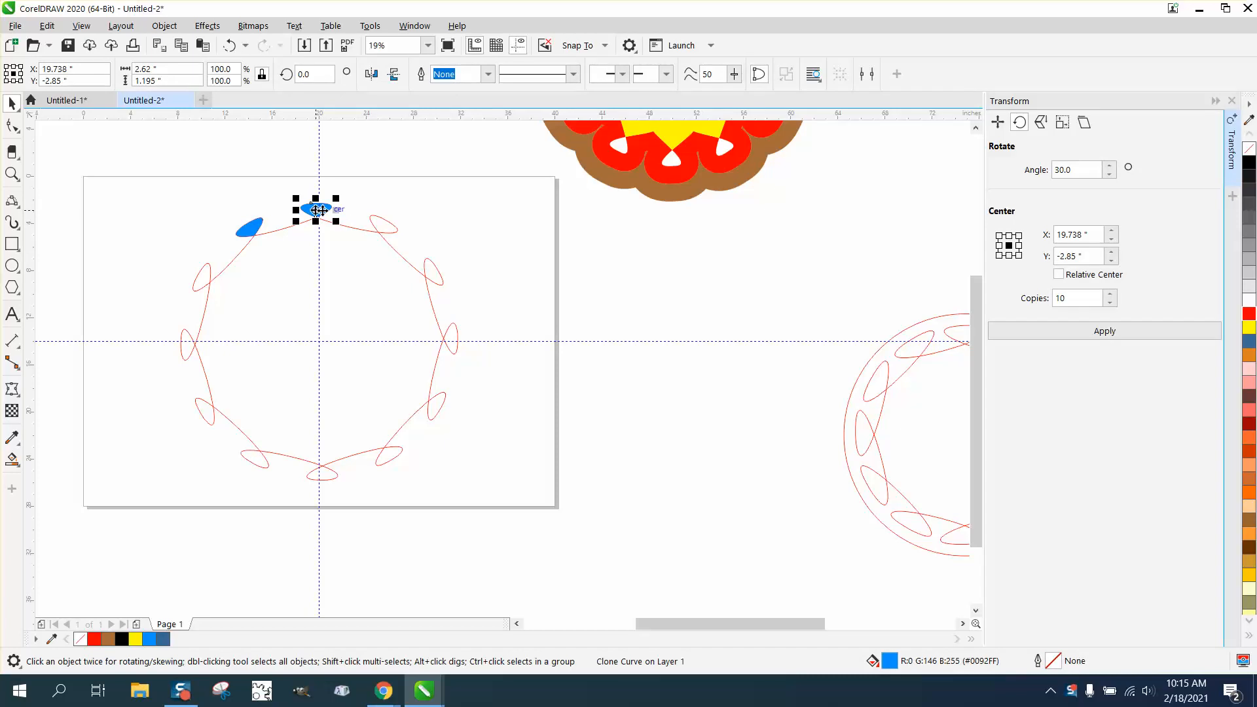
drag(317, 208, 319, 164)
click(324, 208)
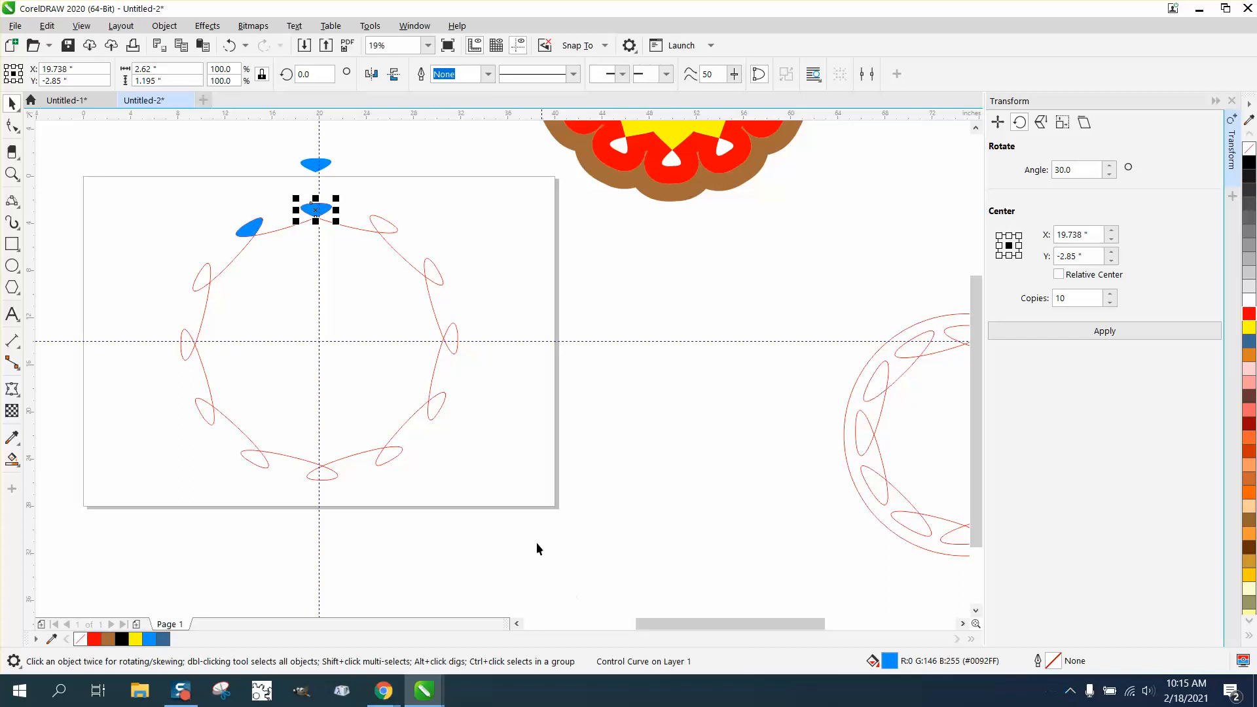
click(256, 230)
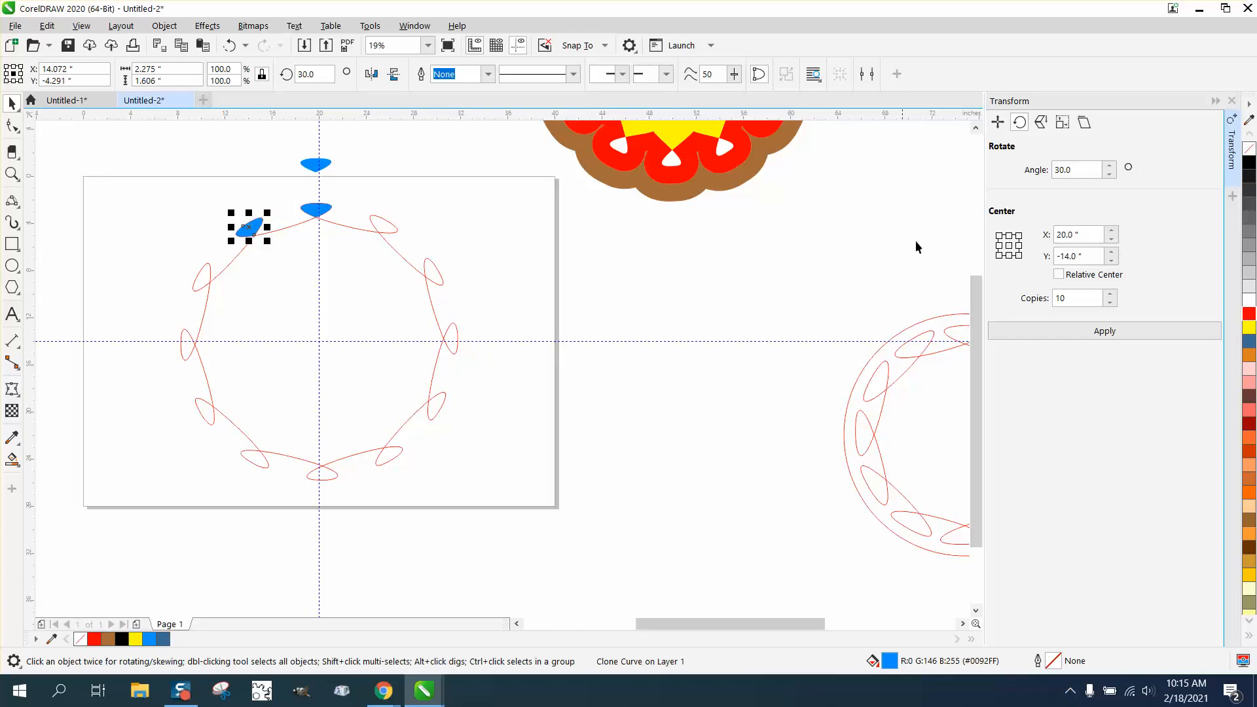
click(1115, 336)
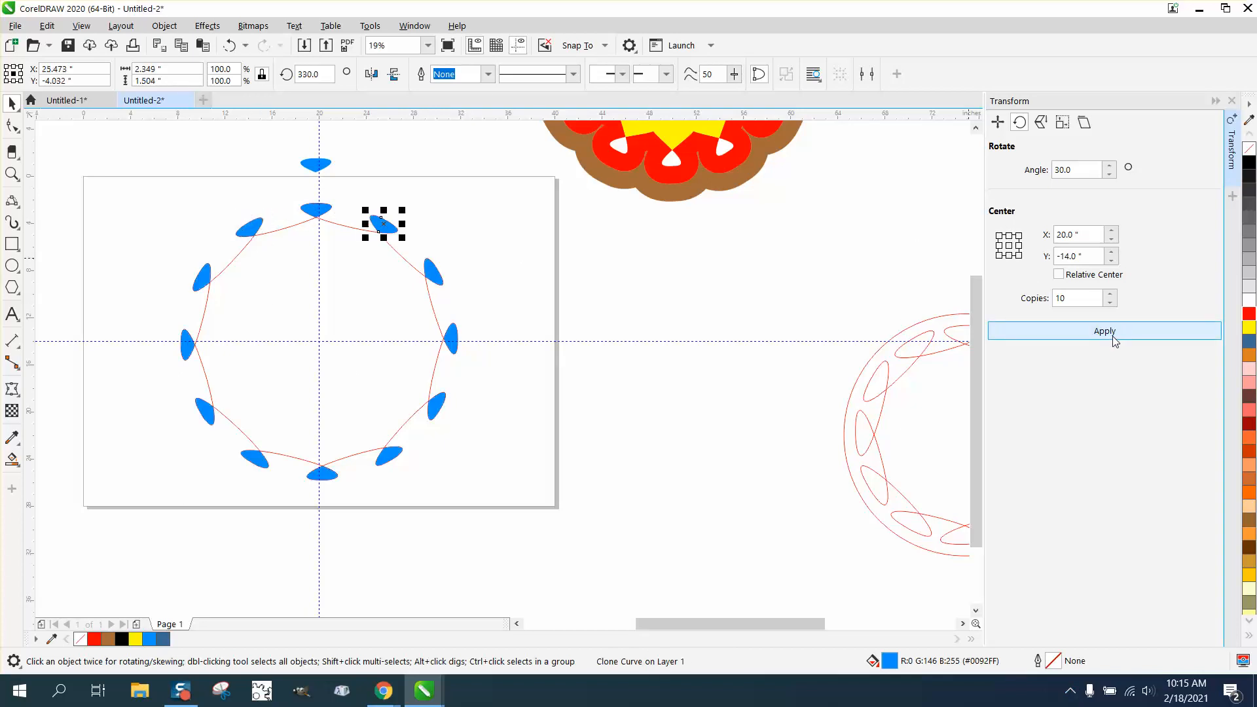
Step: Move the 12-sided polygon outline off the page to the right, centred at about X 54.2, Y -13.9 inches
click(360, 188)
click(321, 205)
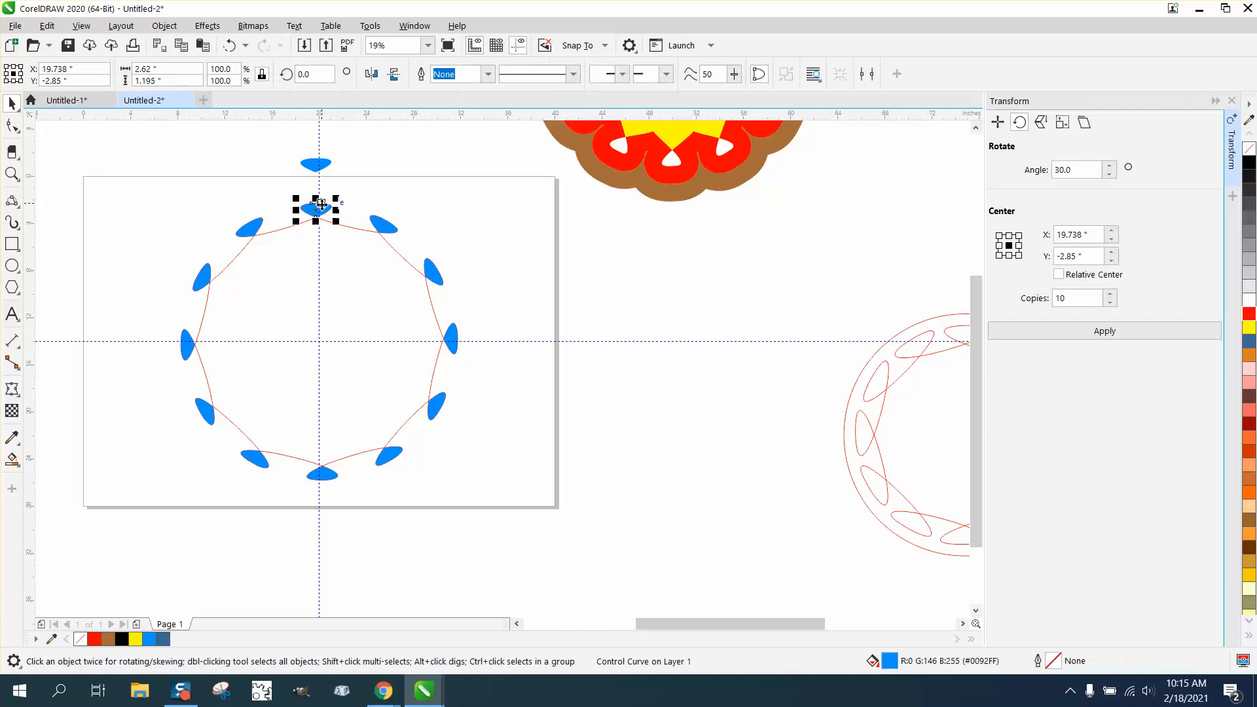
click(437, 242)
drag(396, 256, 803, 253)
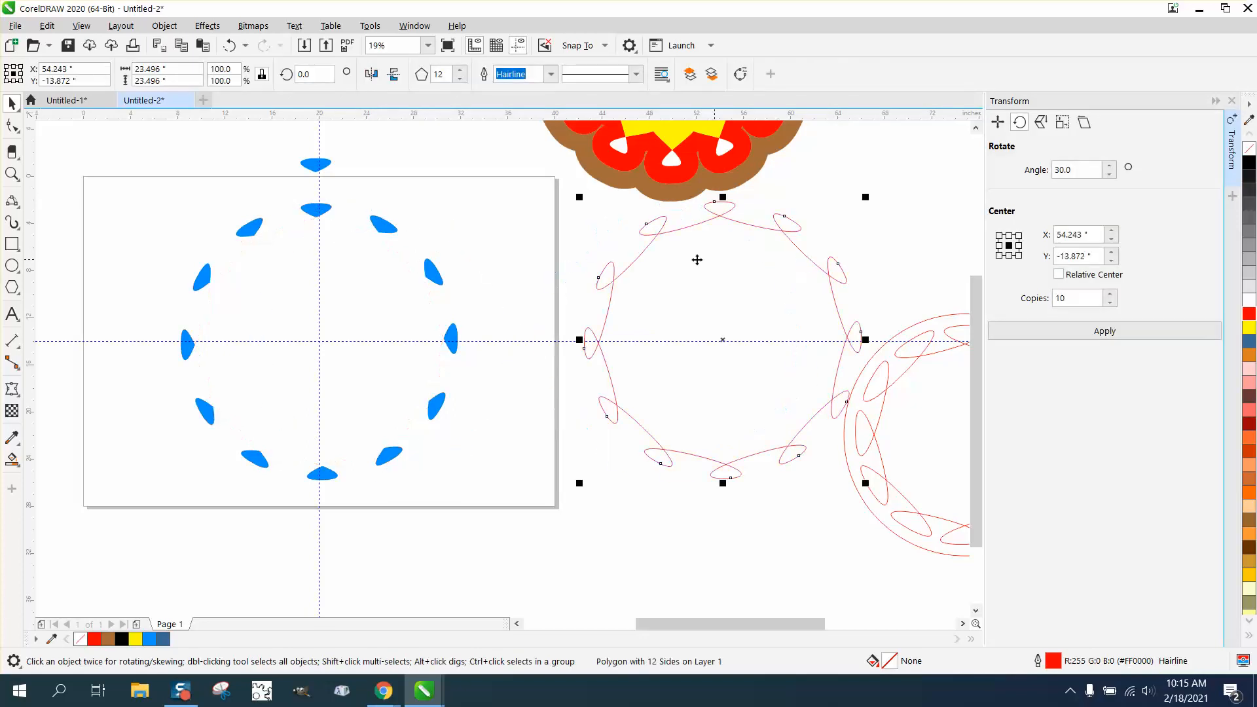
Step: Pull the bottom node of the top master shape down to form a petal about 5.2 inches tall
click(12, 174)
drag(174, 183, 737, 472)
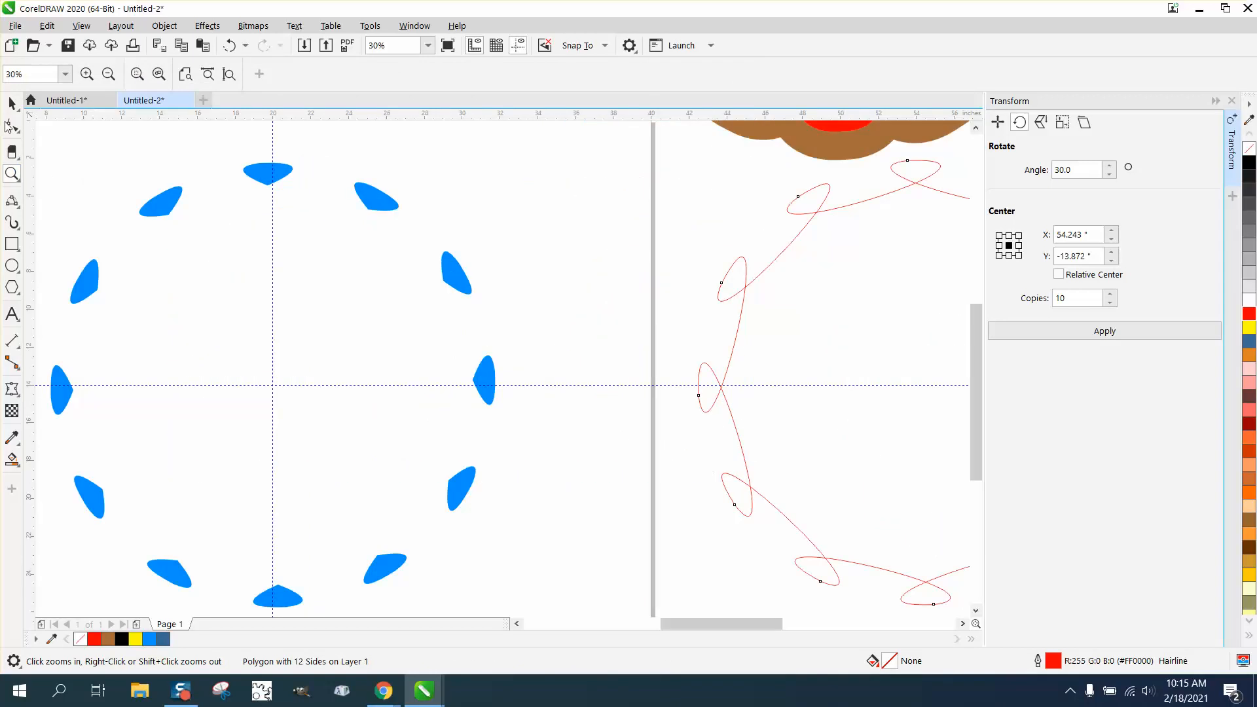
click(12, 125)
click(269, 178)
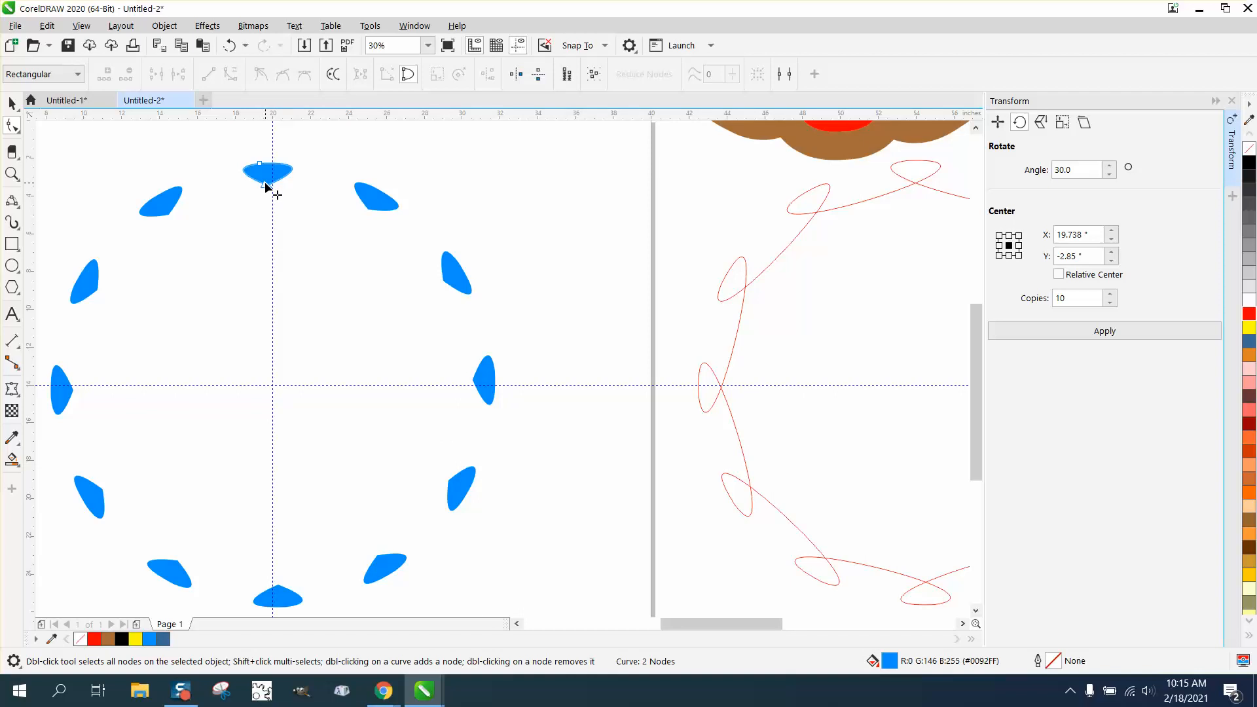
drag(265, 187, 268, 260)
Step: Delete the spare clone above the top petal
key(space)
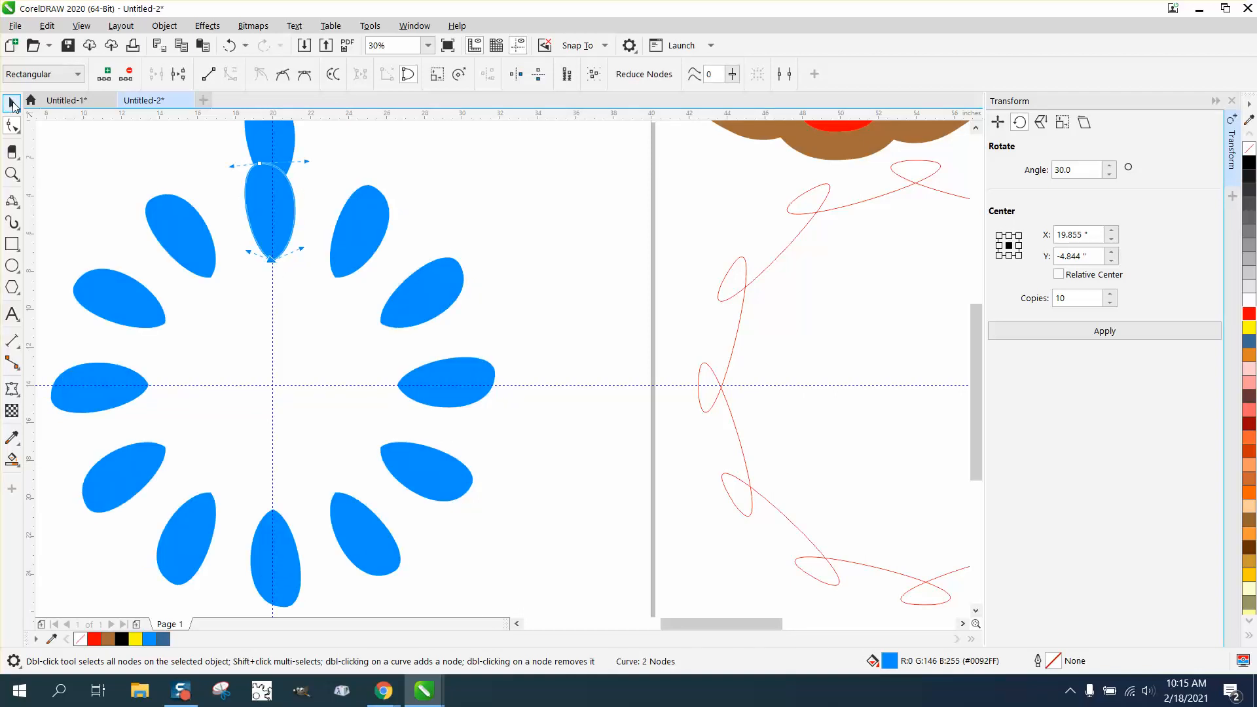
click(273, 136)
key(Delete)
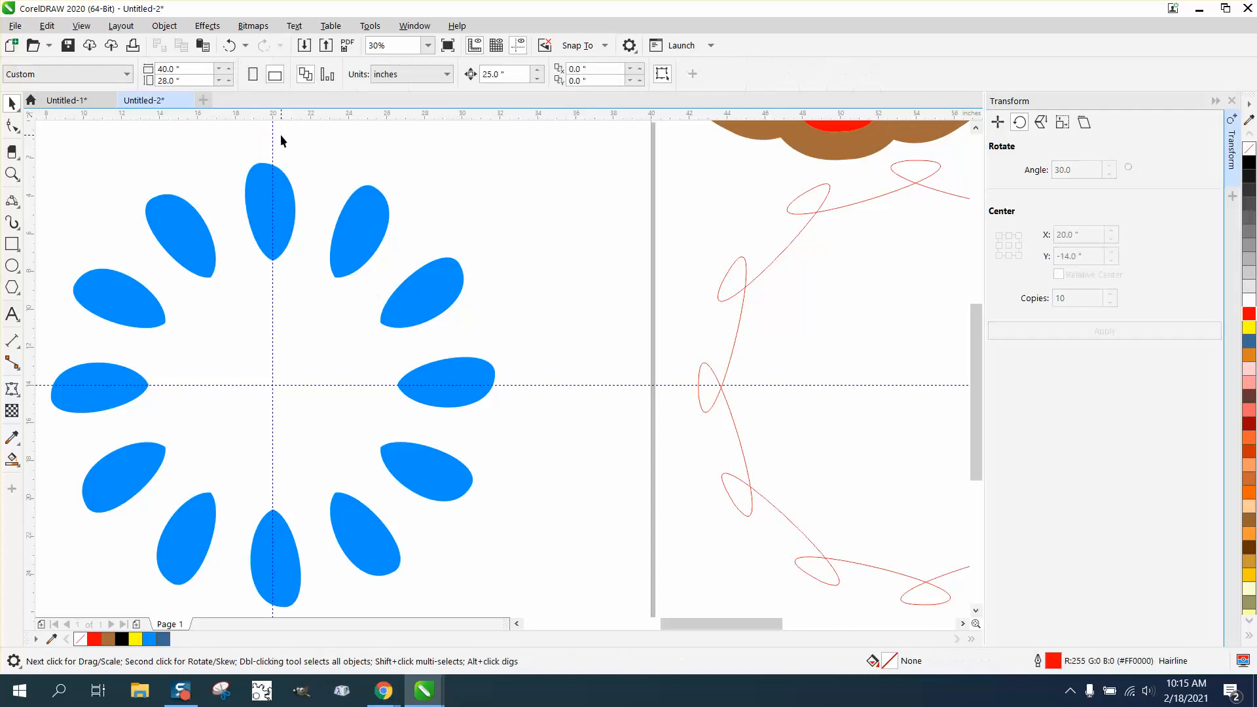
Step: Reshape the top master petal with its nodes and curve handles into a curved blade about 1.6 by 6.7 inches
click(289, 197)
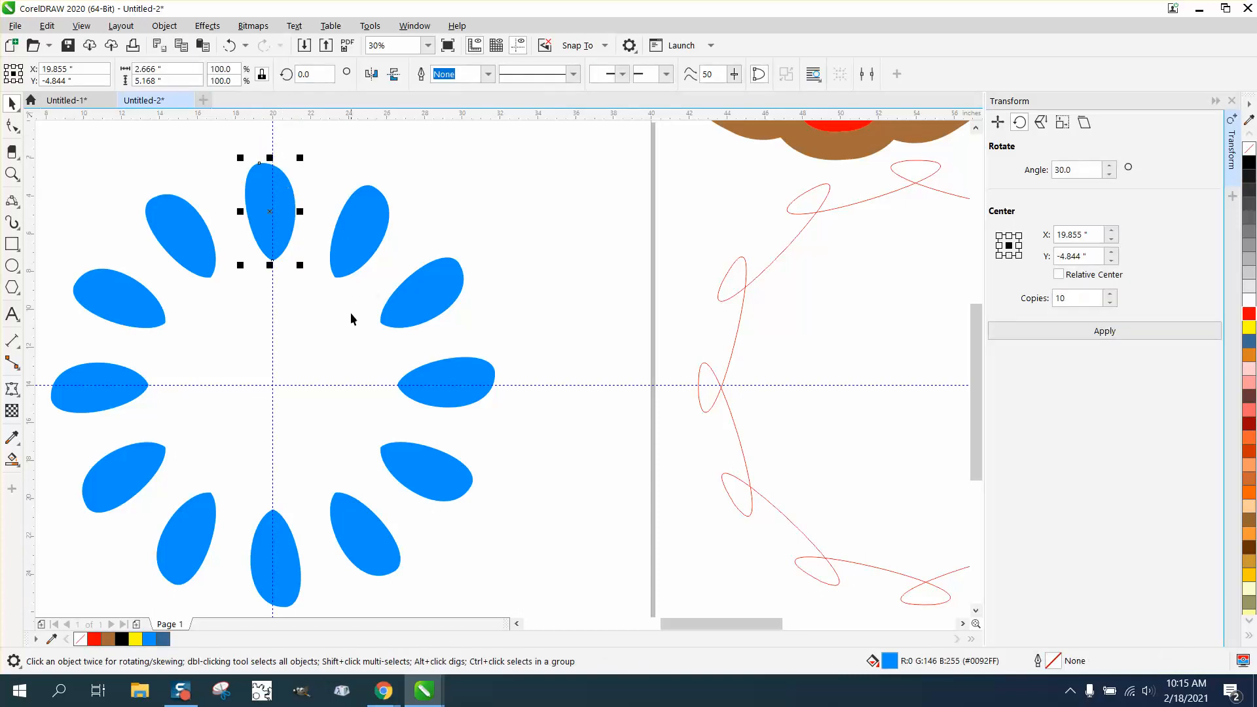
click(12, 126)
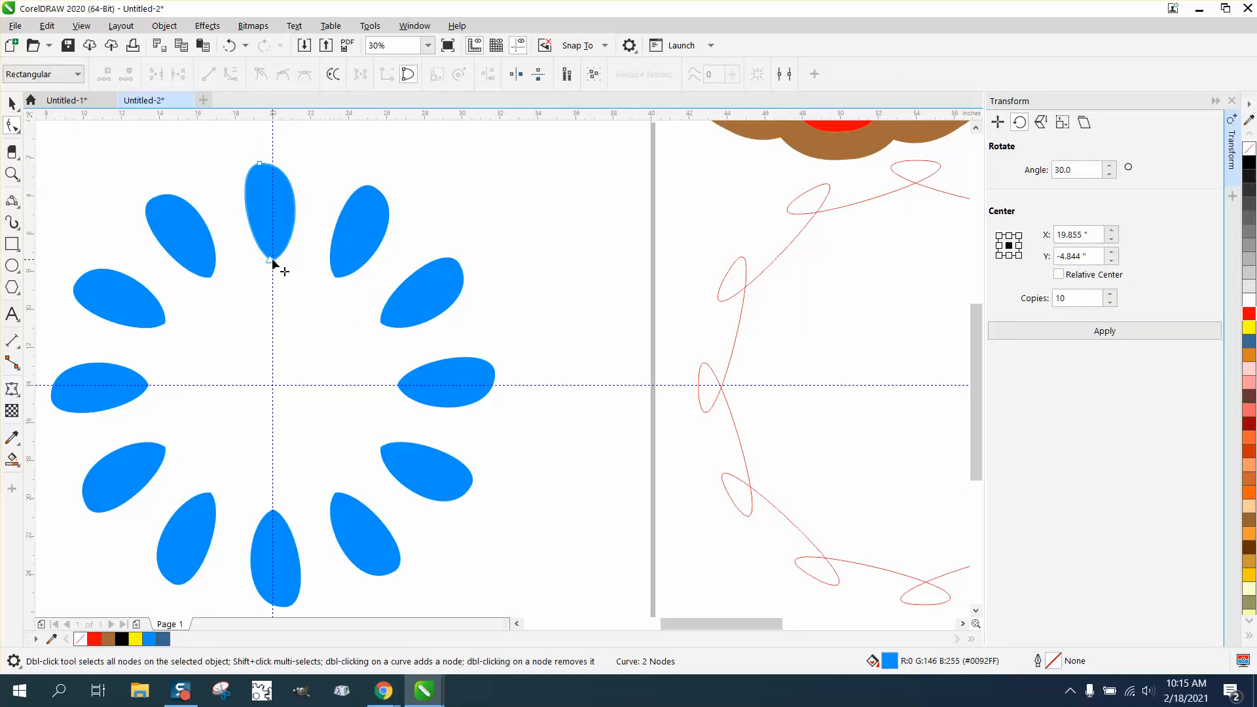
click(272, 261)
drag(303, 248, 306, 298)
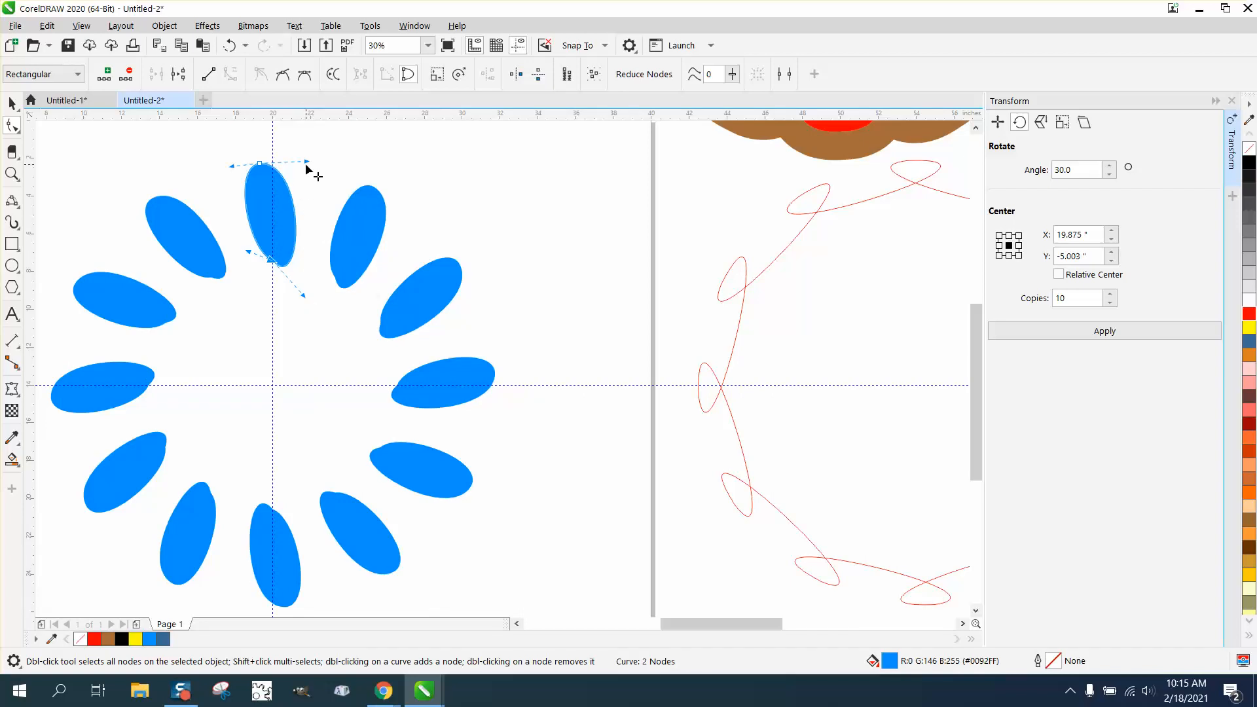
mouse_move(308, 161)
mouse_down()
mouse_move(386, 161)
mouse_move(299, 134)
mouse_move(249, 139)
mouse_move(229, 183)
mouse_up()
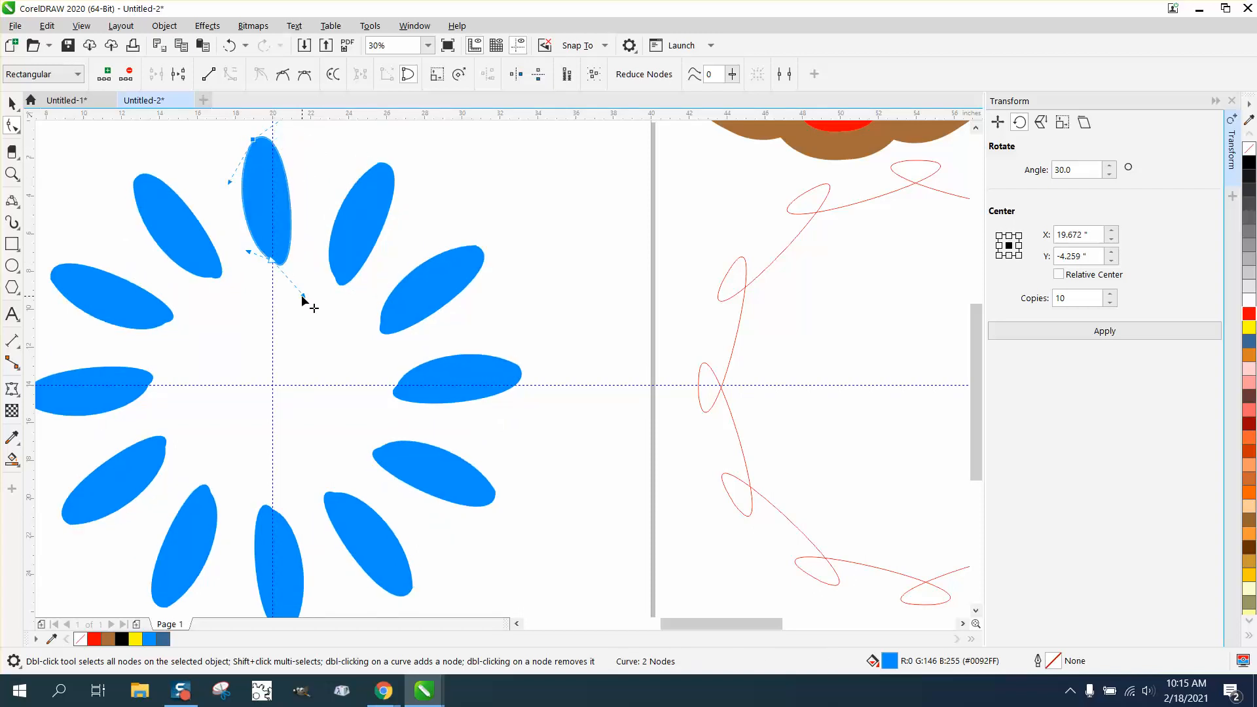
mouse_move(303, 300)
mouse_down()
mouse_move(308, 244)
mouse_move(269, 196)
mouse_move(255, 210)
mouse_up()
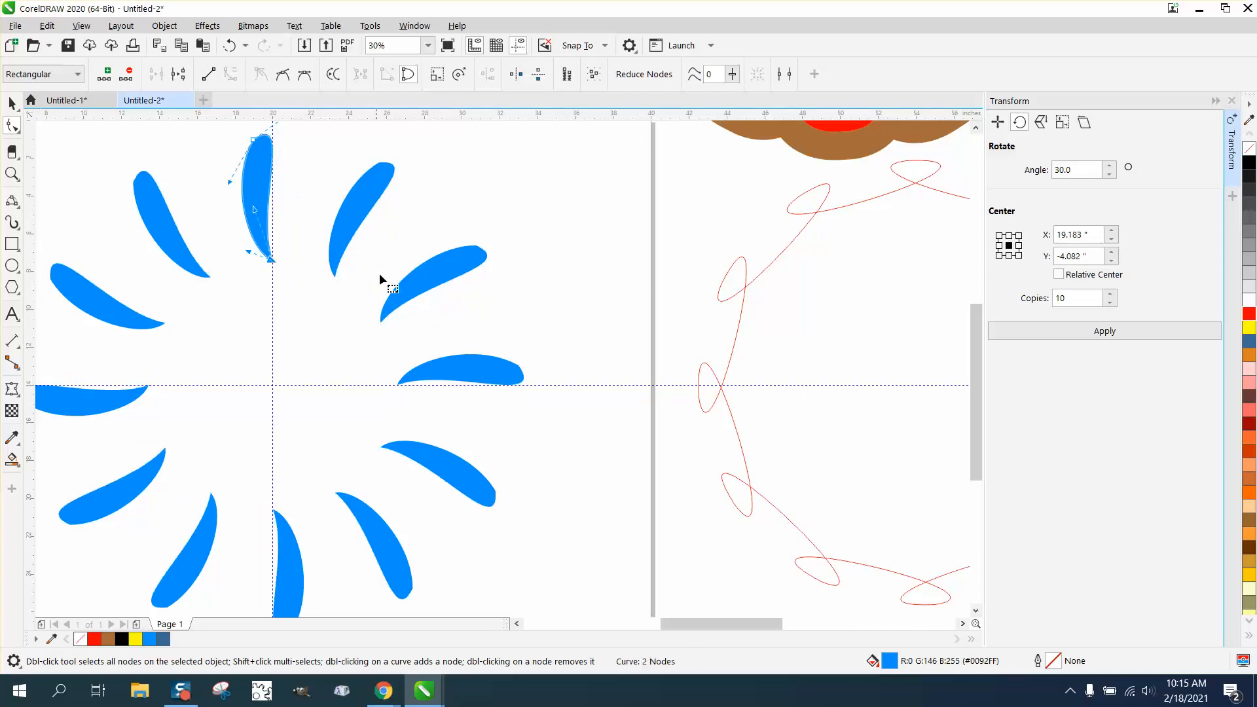
click(12, 103)
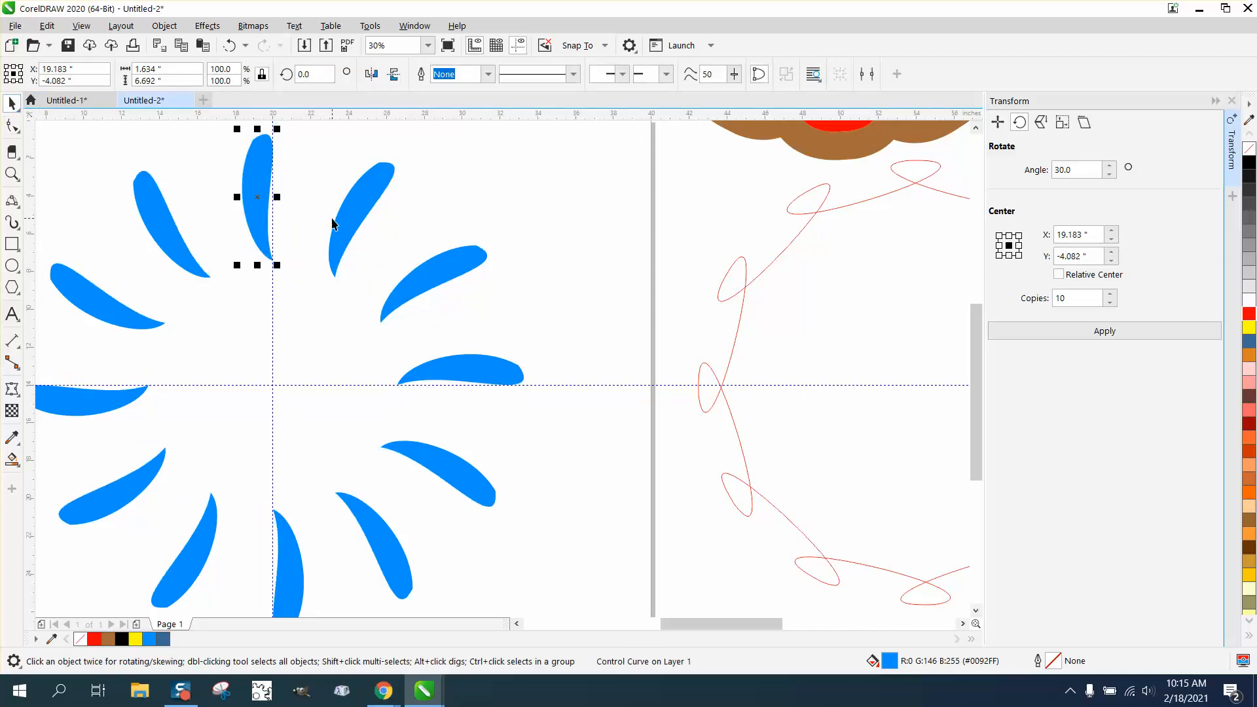
Step: Centre the 12-sided polygon outline on the page and rotate it clockwise to about 349.5 degrees so its loops sit between the petals
scroll(334, 222, down, 2)
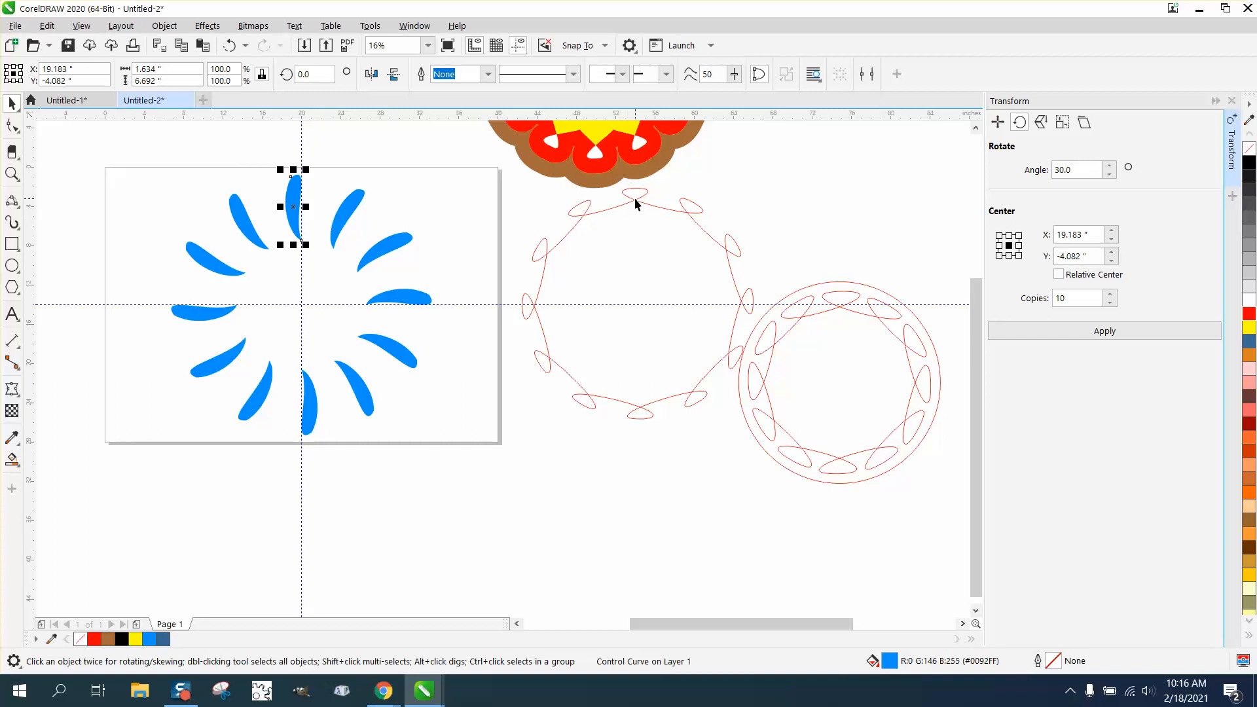
drag(634, 198, 662, 210)
key(p)
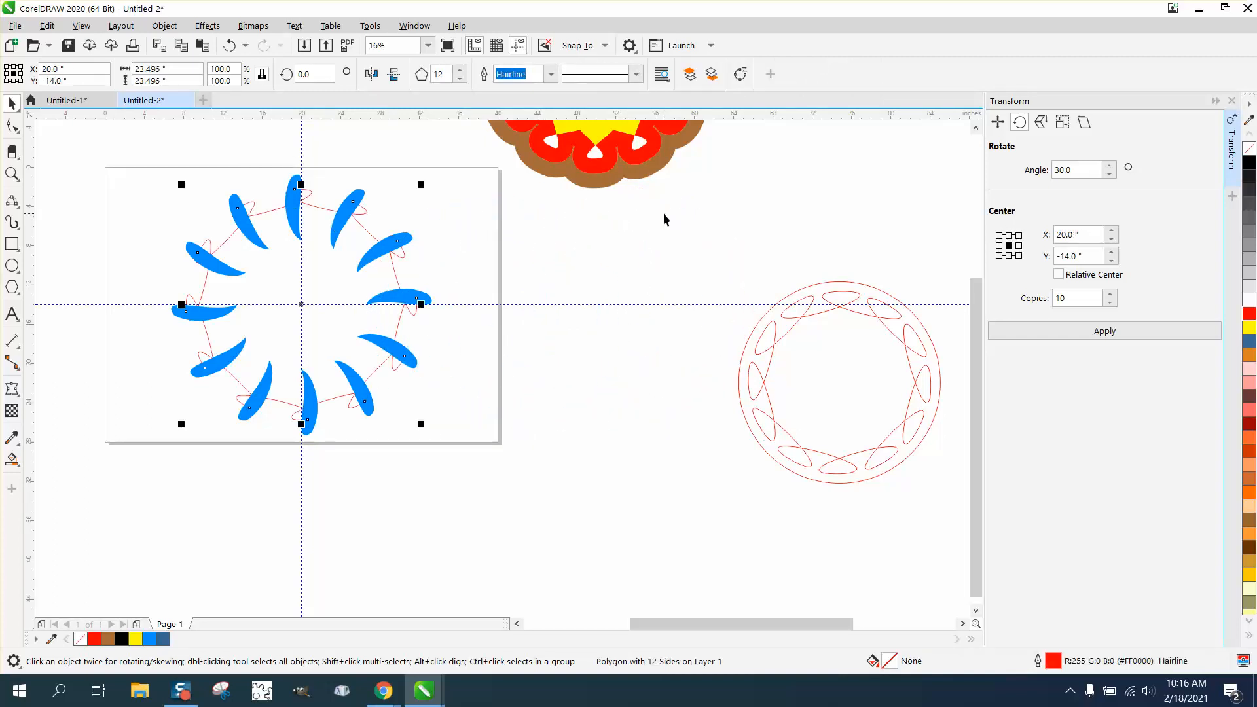
click(377, 215)
drag(429, 184, 458, 191)
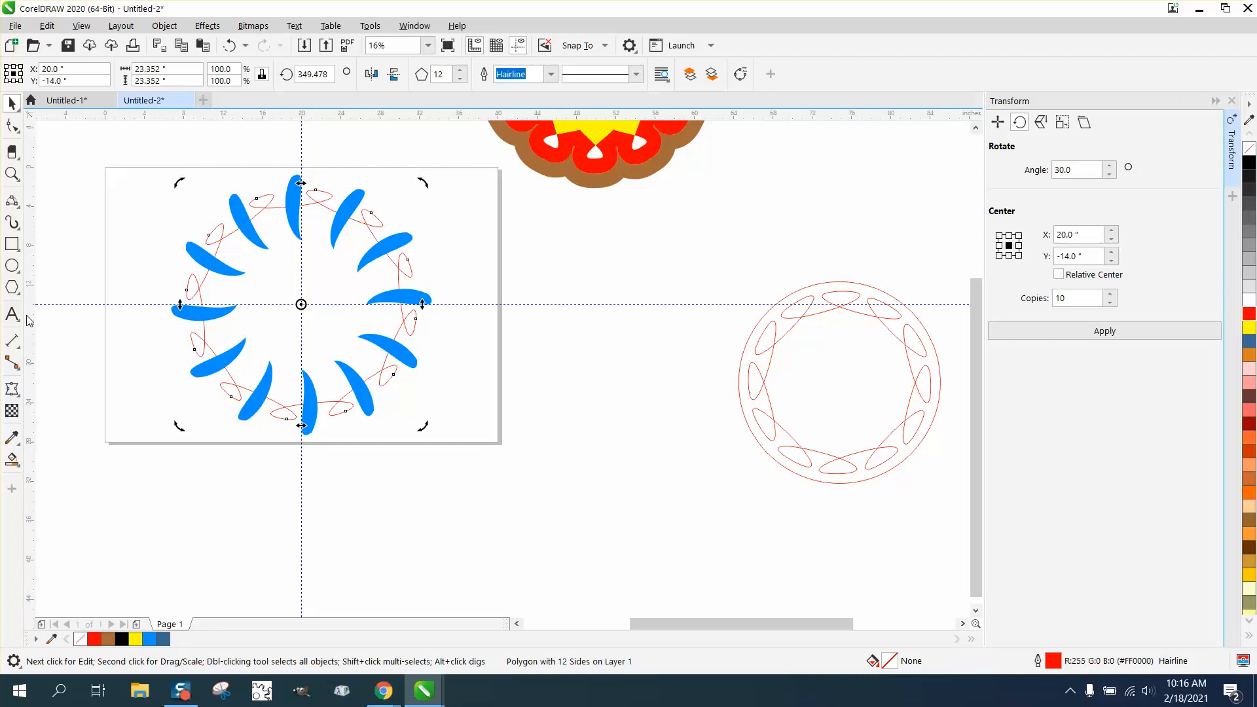
Step: Smart-fill the area enclosed by the polygon and the petals with blue
click(12, 460)
click(287, 335)
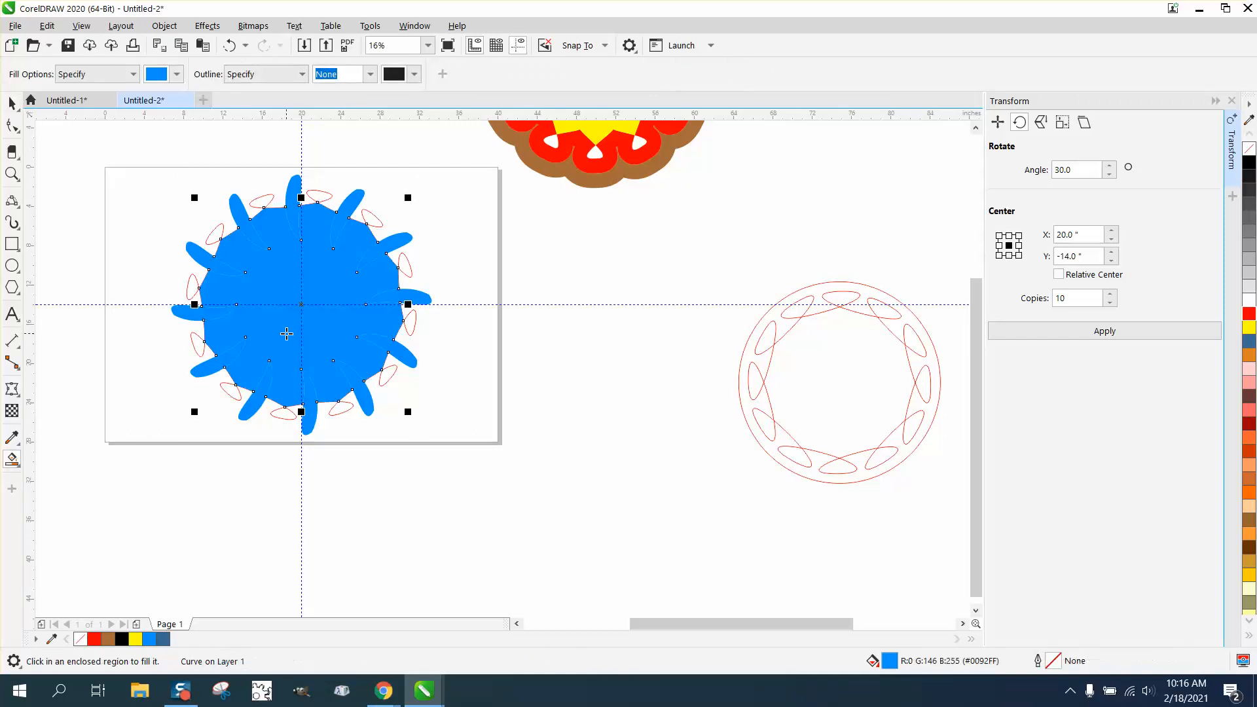
Step: Move the filled centre shape off the page to view its outline, and undo the move
click(12, 103)
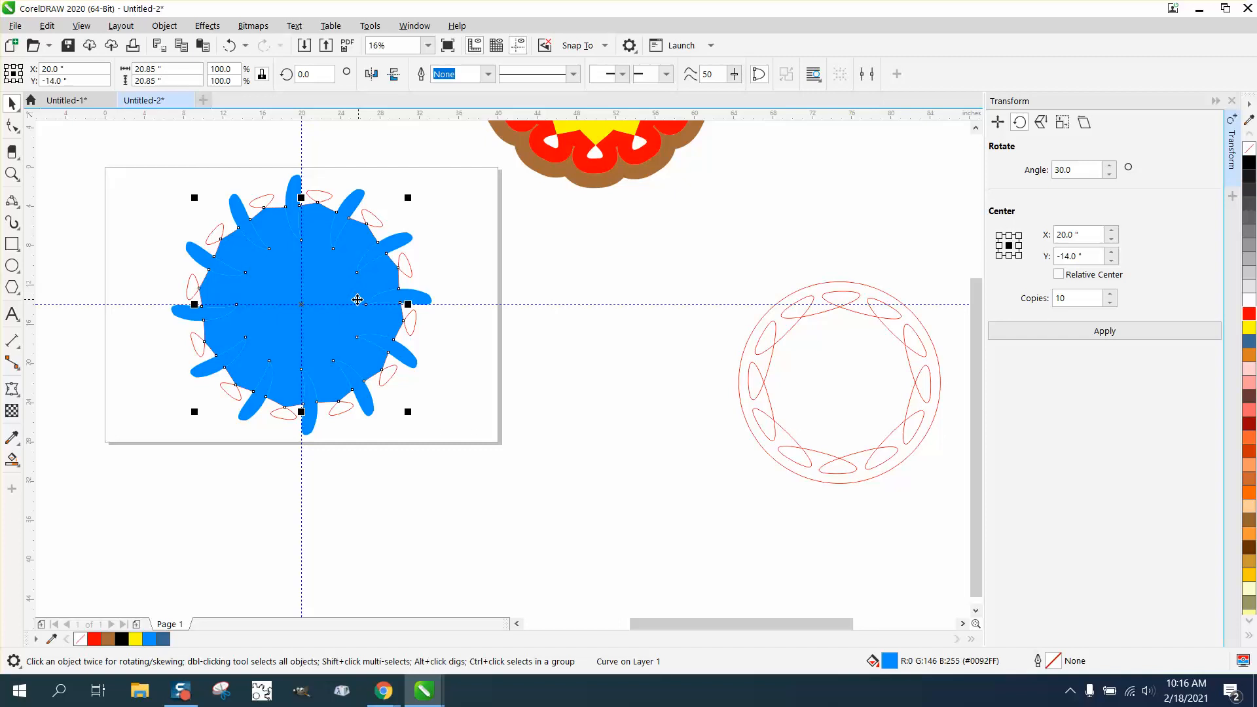
drag(308, 302, 614, 326)
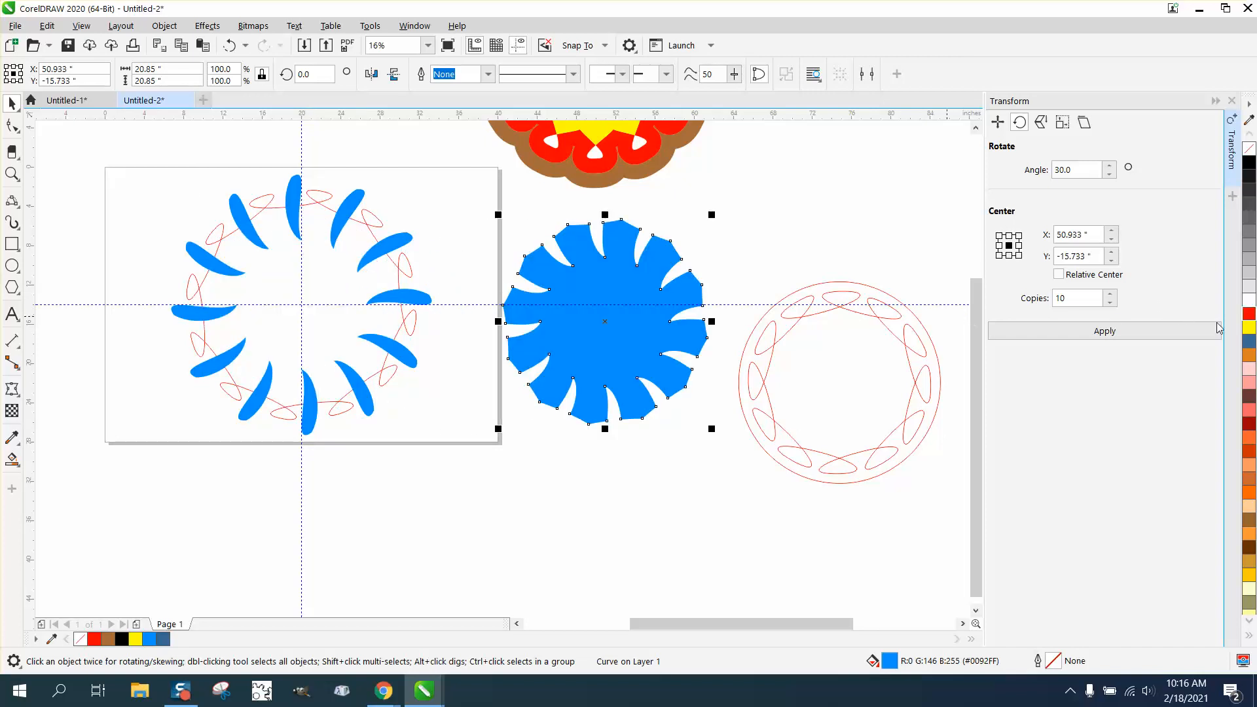
click(229, 46)
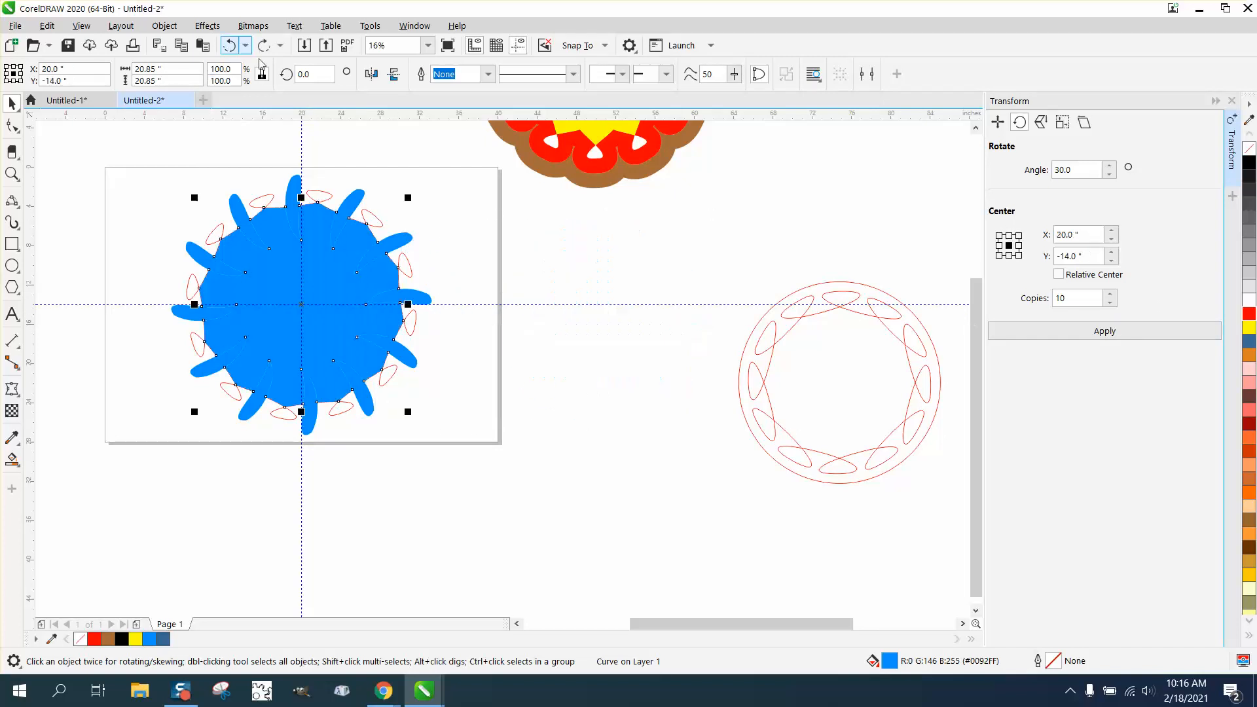
Step: Recolour the filled centre shape yellow
click(1248, 329)
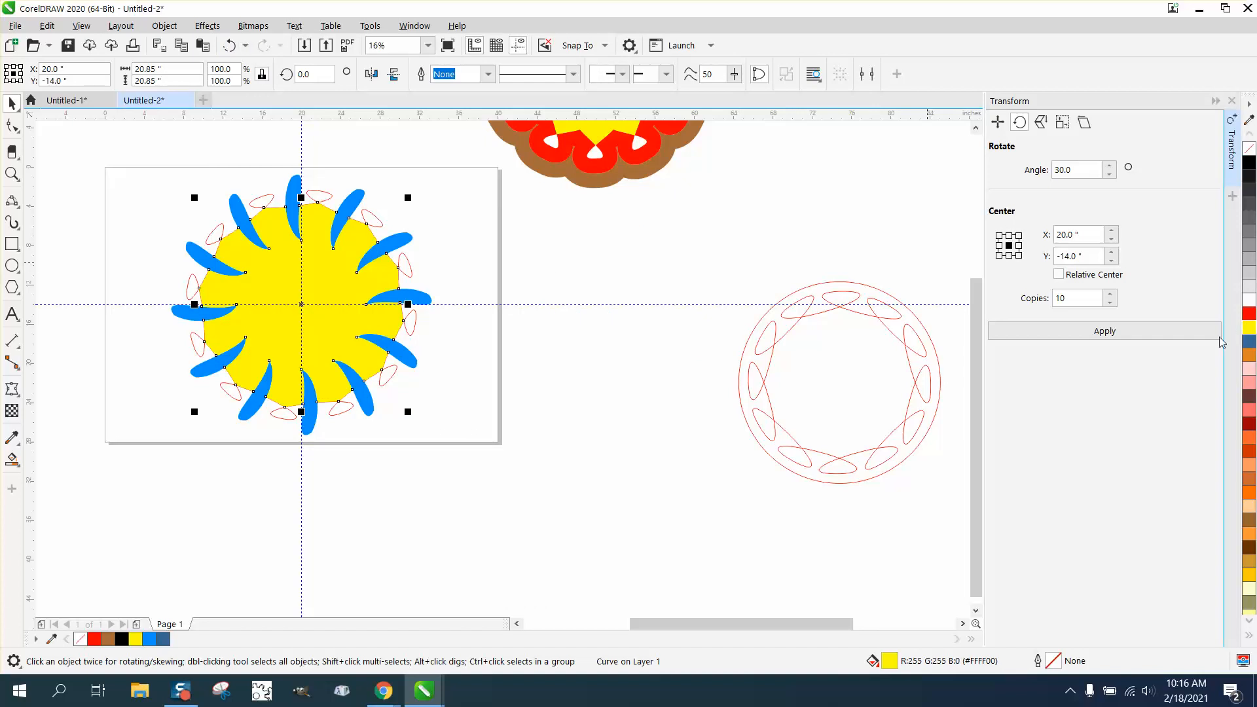
Step: Draw a 26-inch circle centred on the page around the petals and enlarge it to about 27.5 inches
click(12, 174)
click(12, 265)
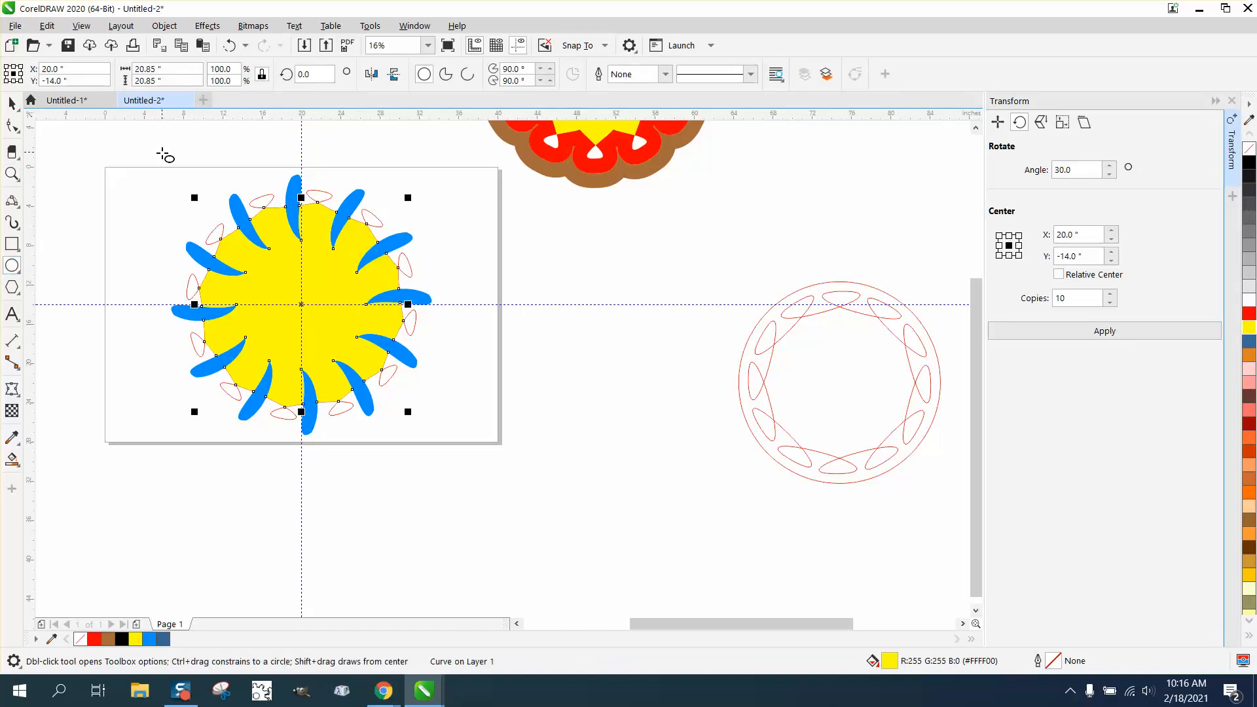
drag(163, 152, 76, 411)
key(p)
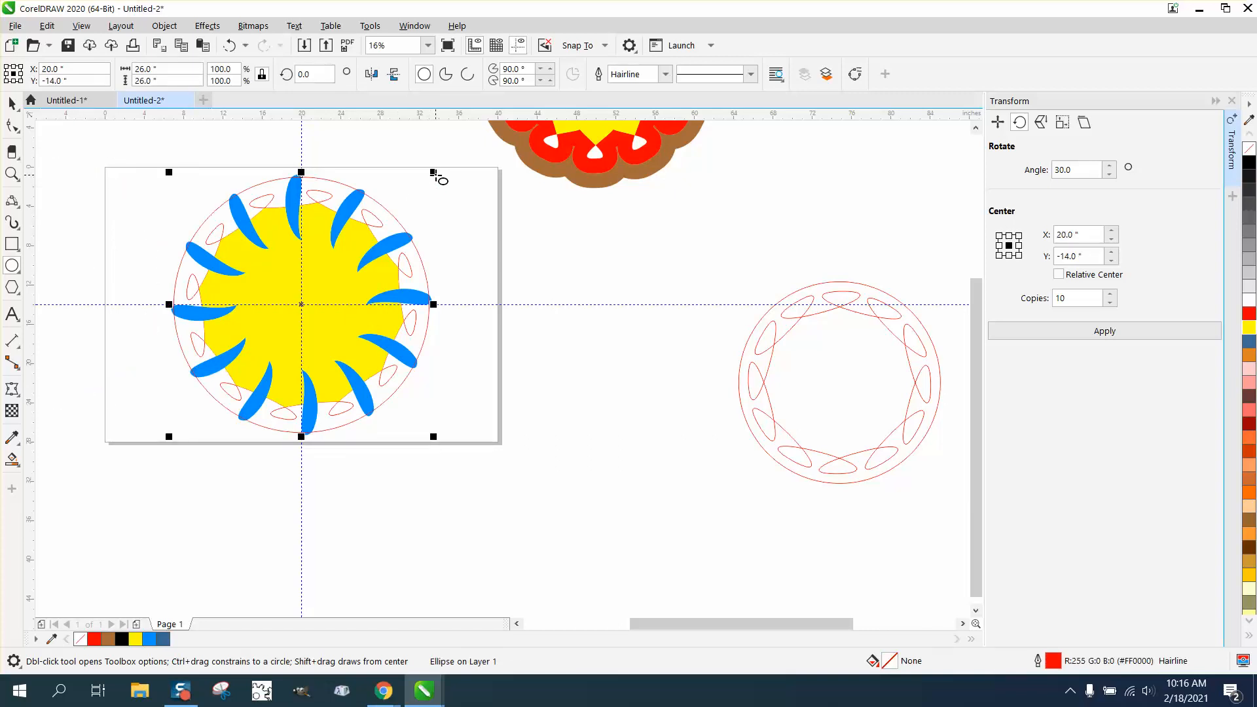
drag(433, 172, 443, 162)
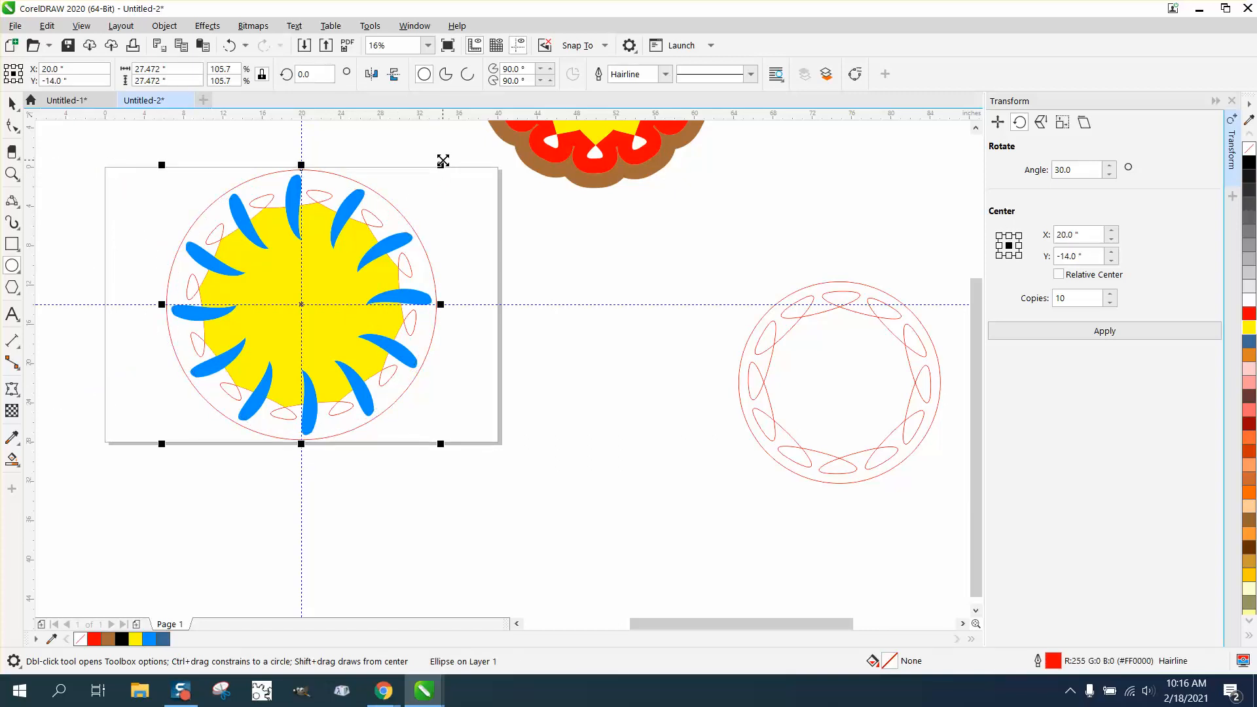
Step: Set the Smart Fill colour to bright green
click(12, 459)
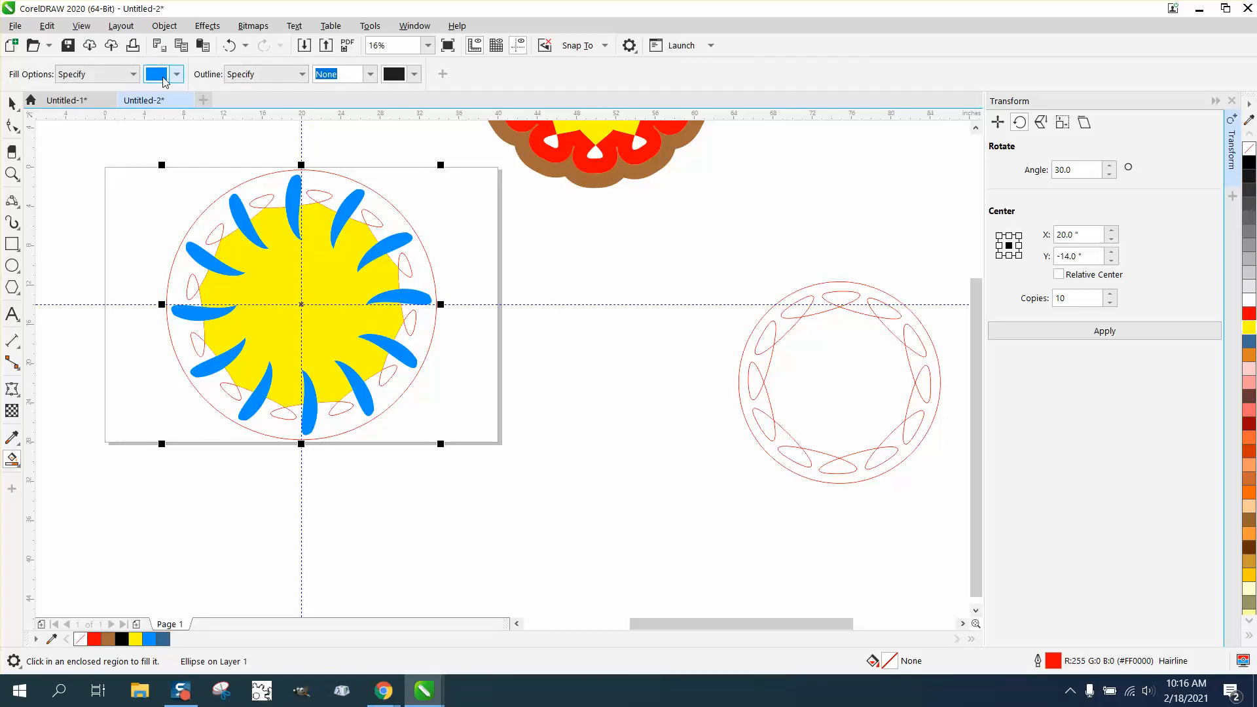
click(174, 74)
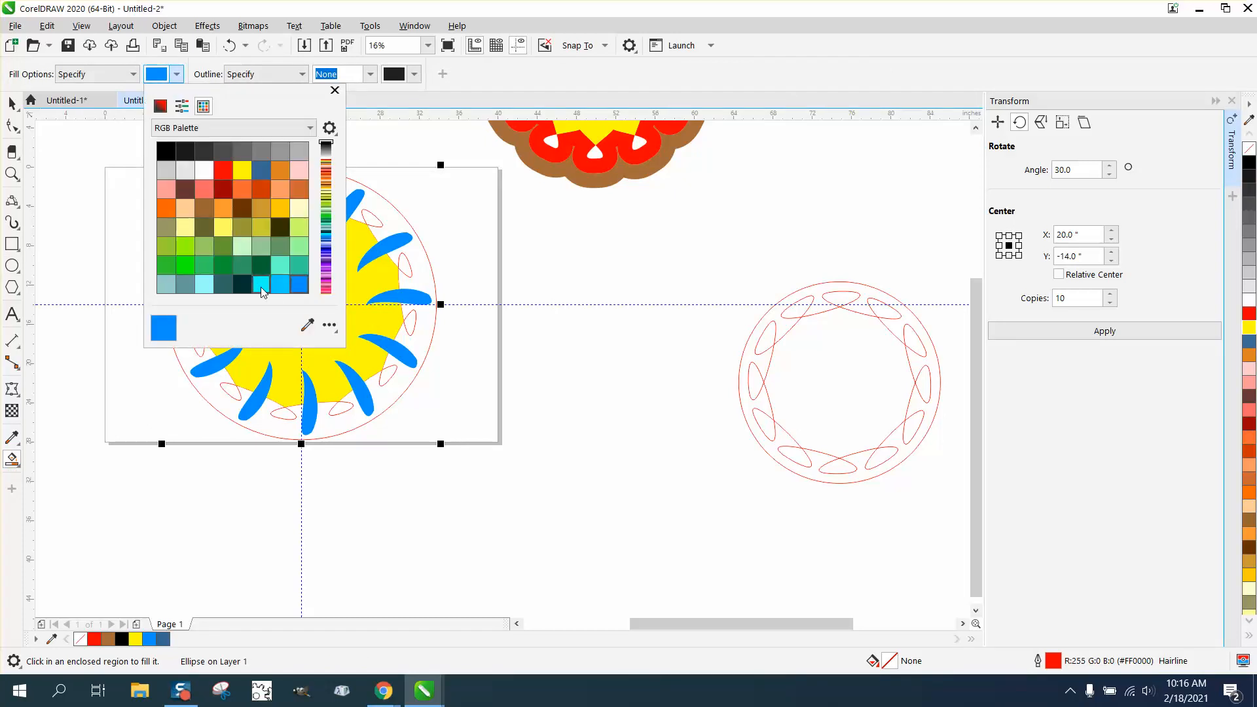
click(185, 265)
Step: Try to smart-fill the area between the outer circle and the yellow centre with green, and undo the fill
click(393, 226)
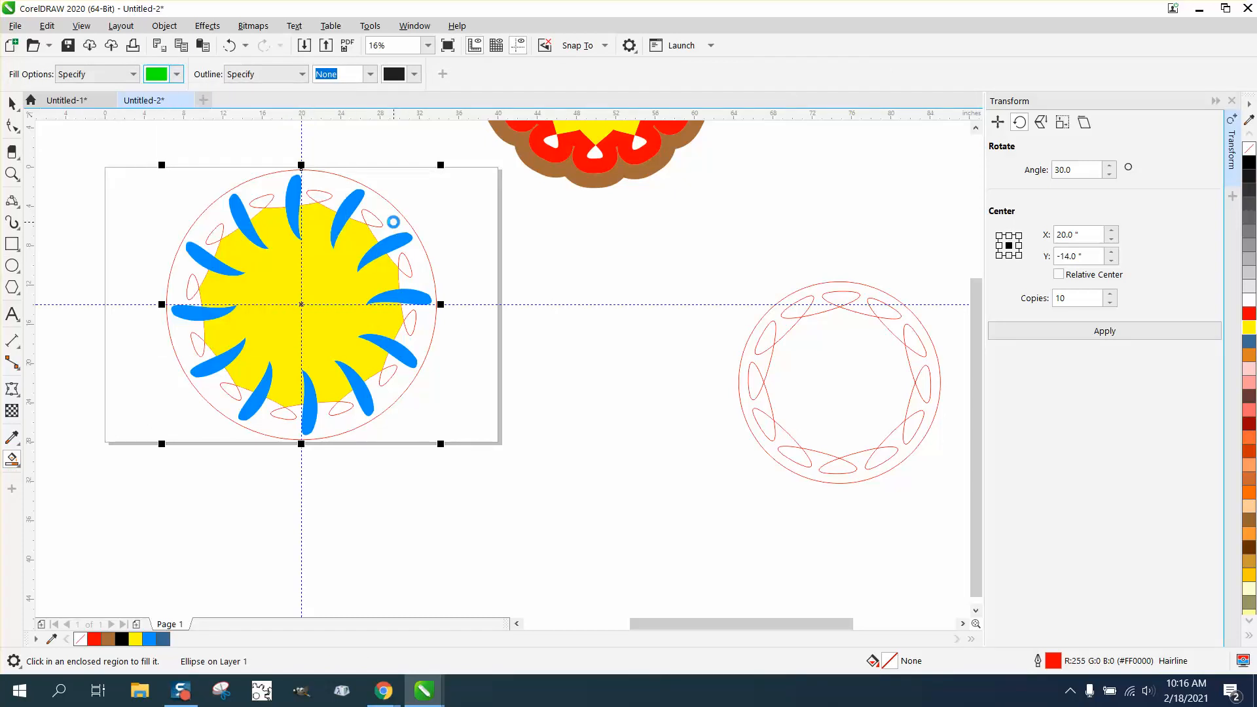
click(407, 226)
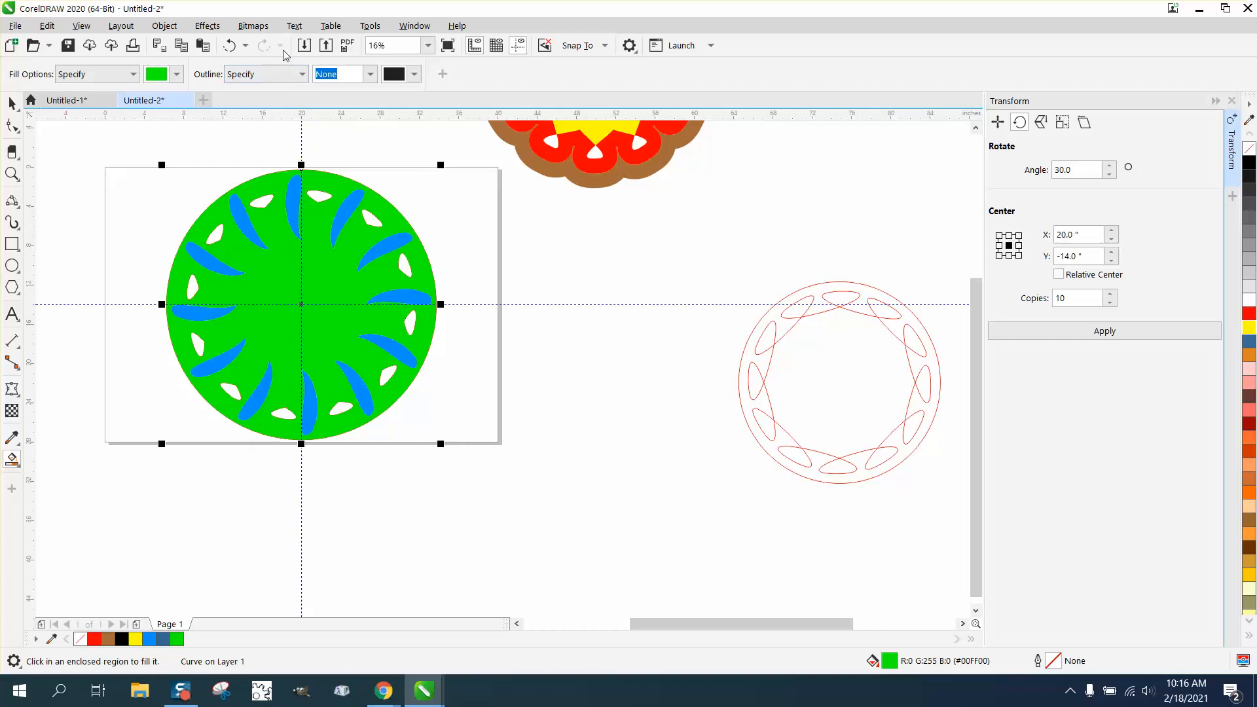
click(229, 46)
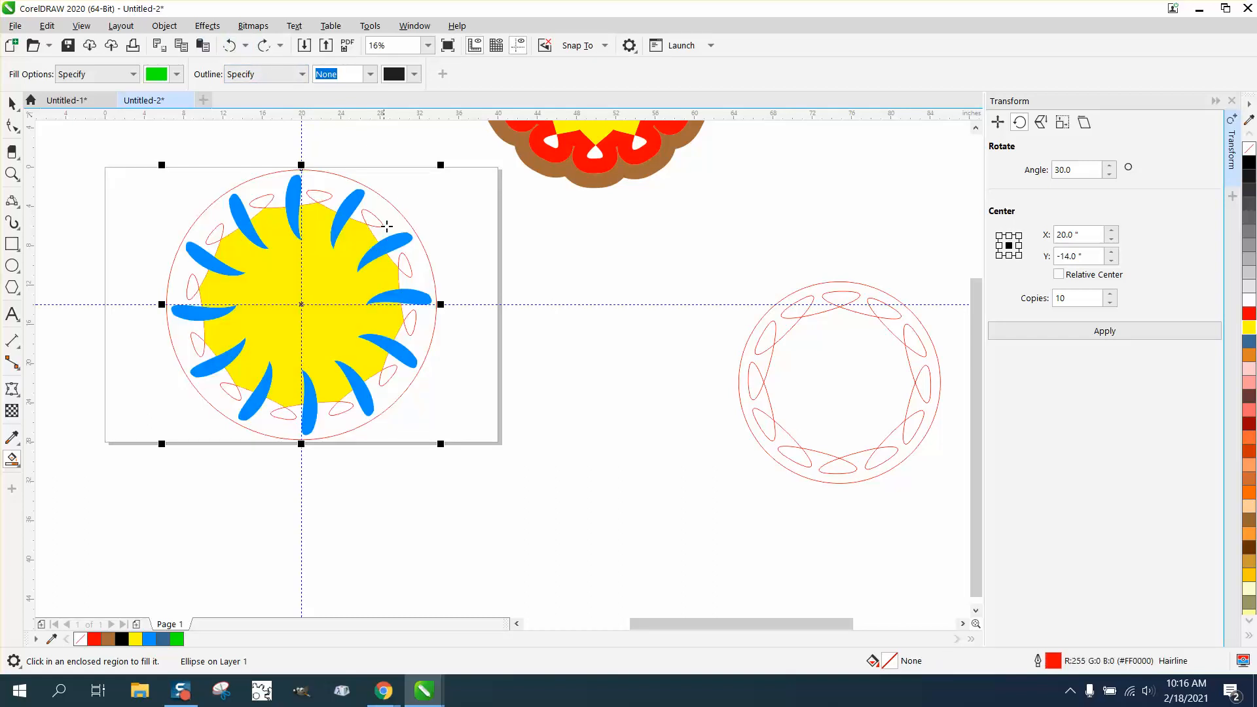
Step: Nudge the outer circle 25 inches right and the yellow centre shape 25 inches left and 25 inches down
click(12, 103)
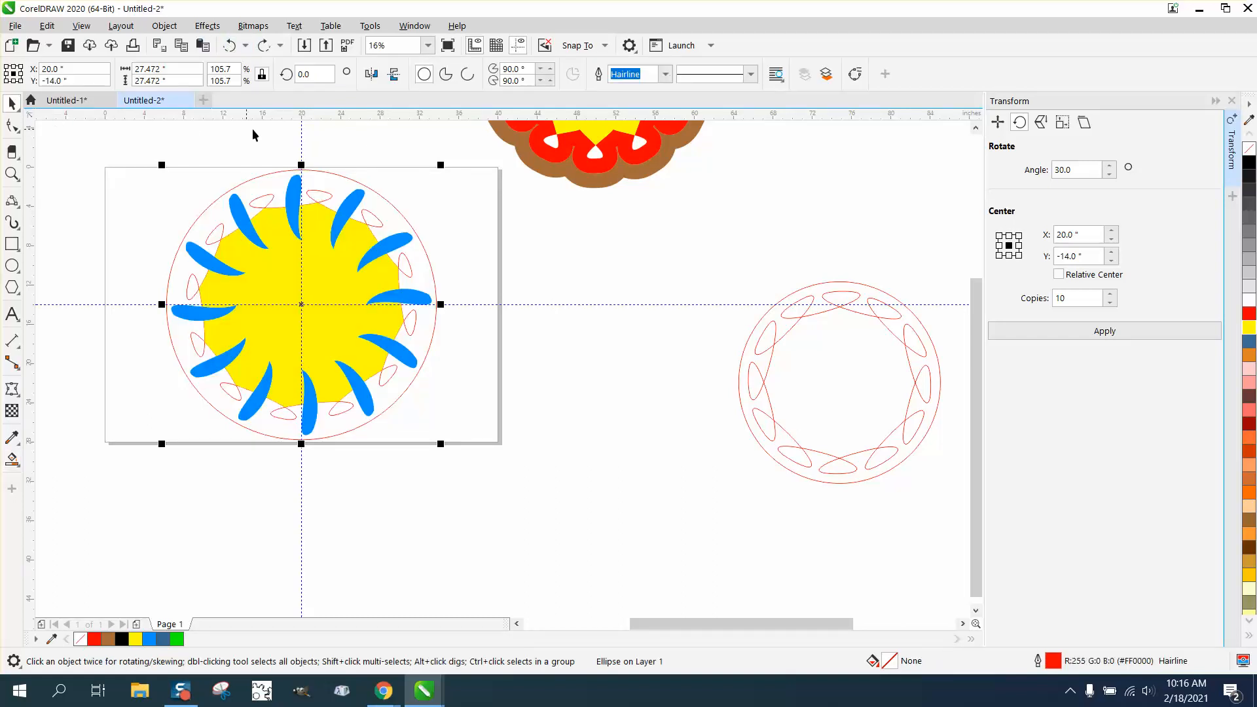
key(Escape)
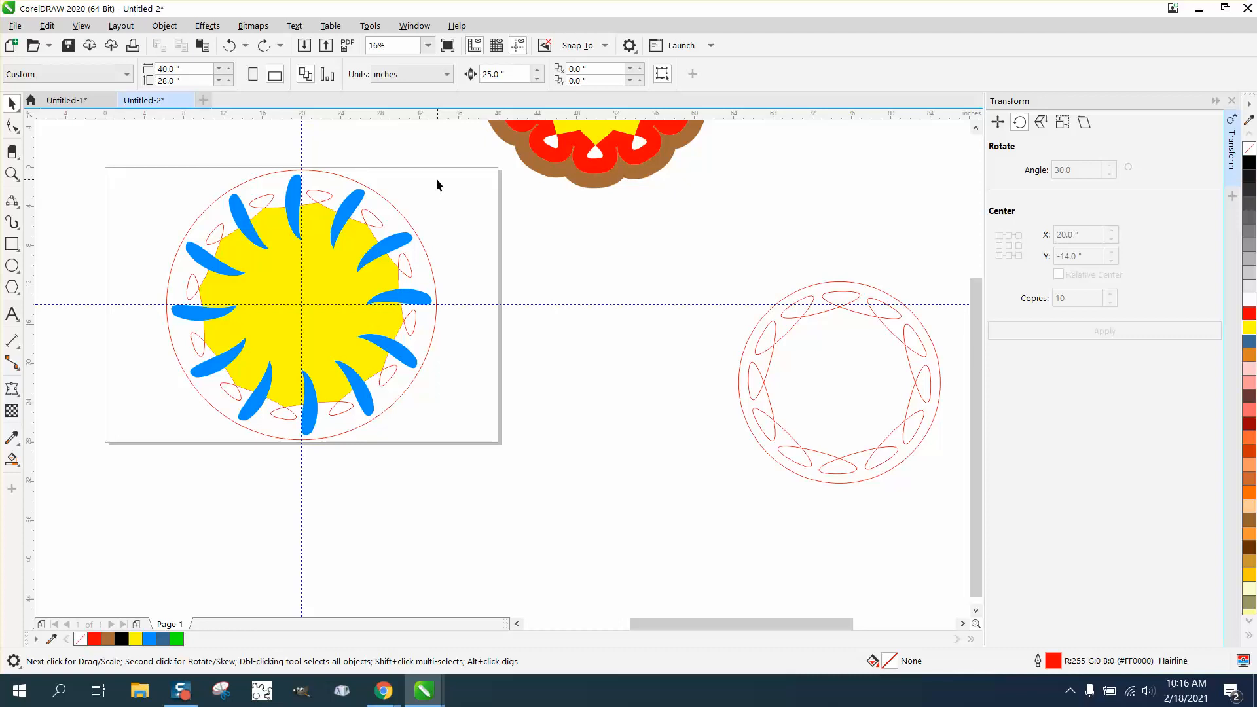
click(351, 255)
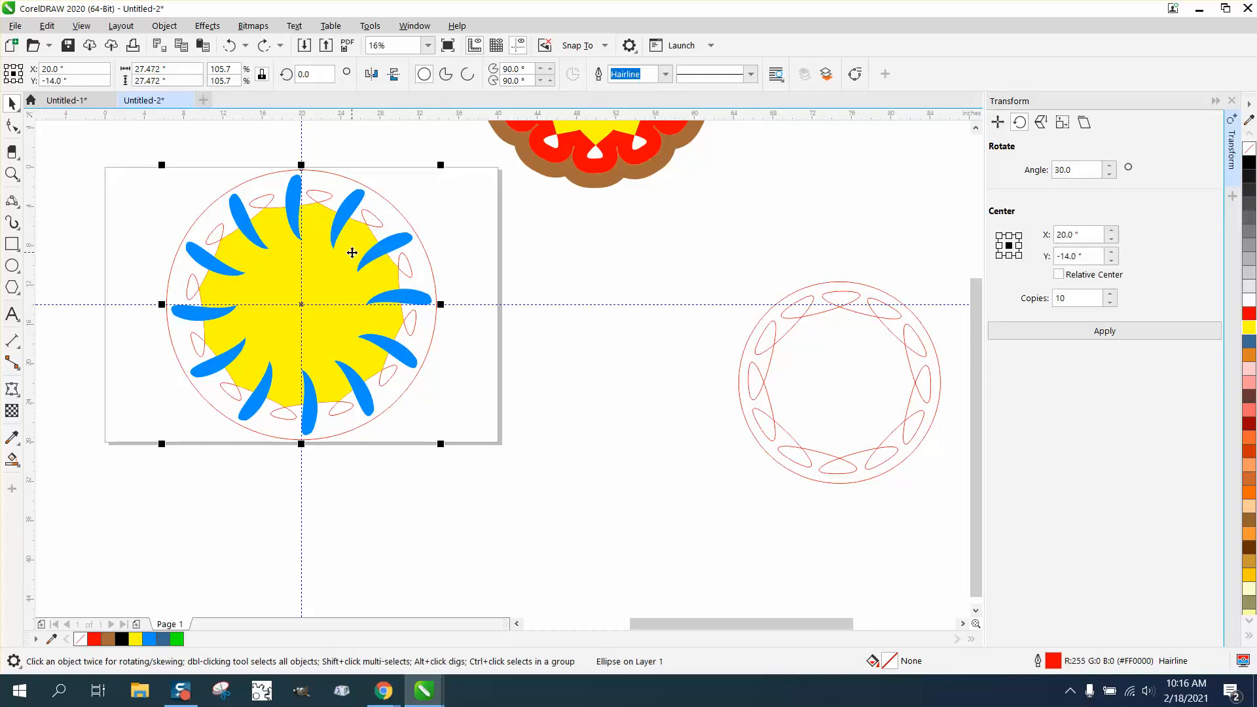
key(Right)
click(311, 258)
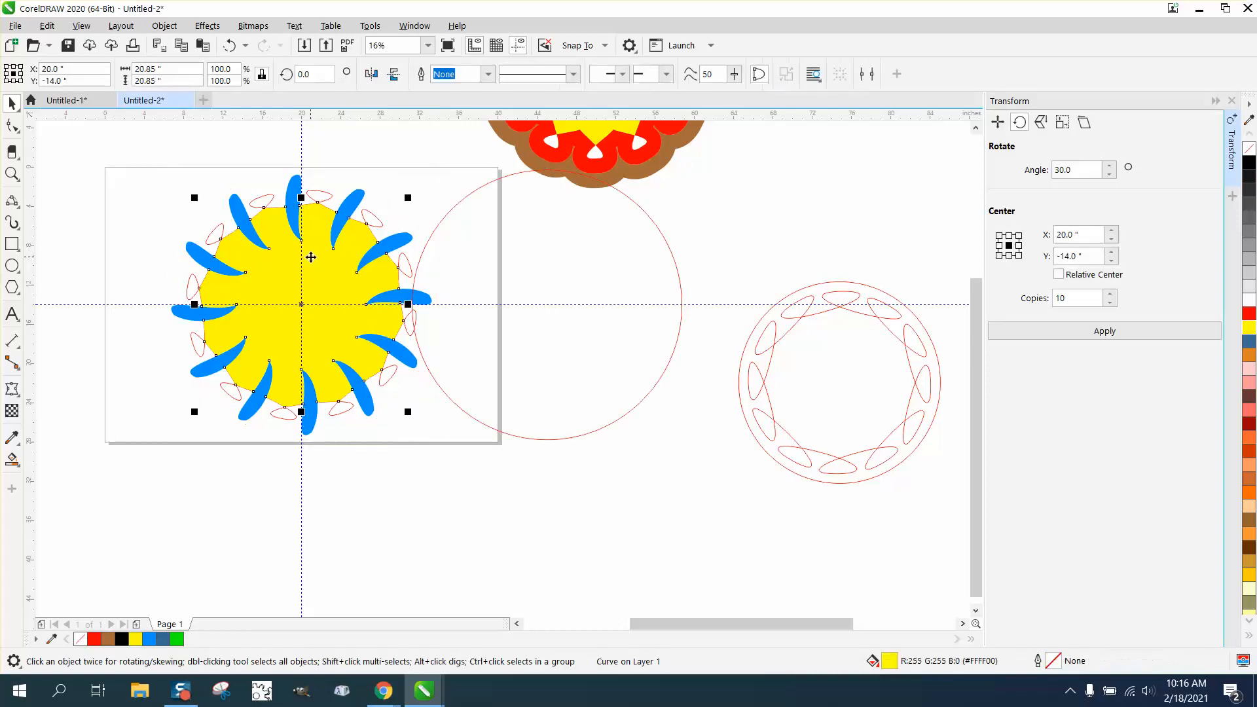
key(Left)
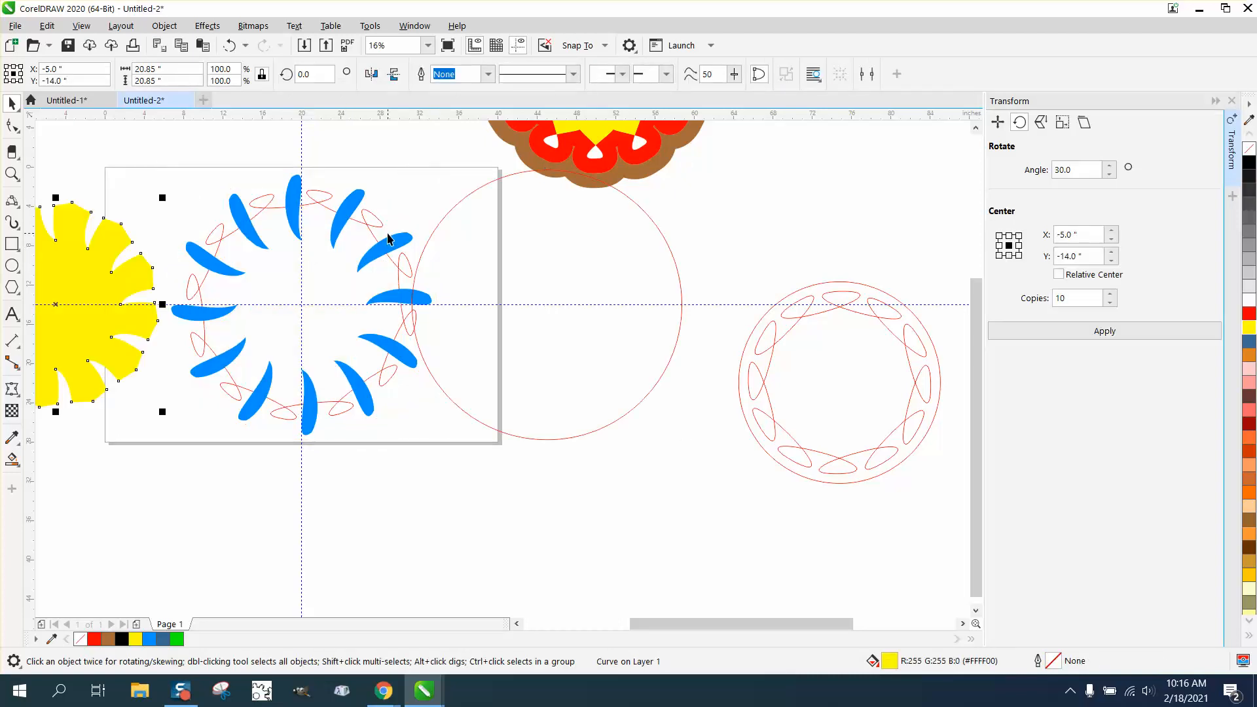
key(Down)
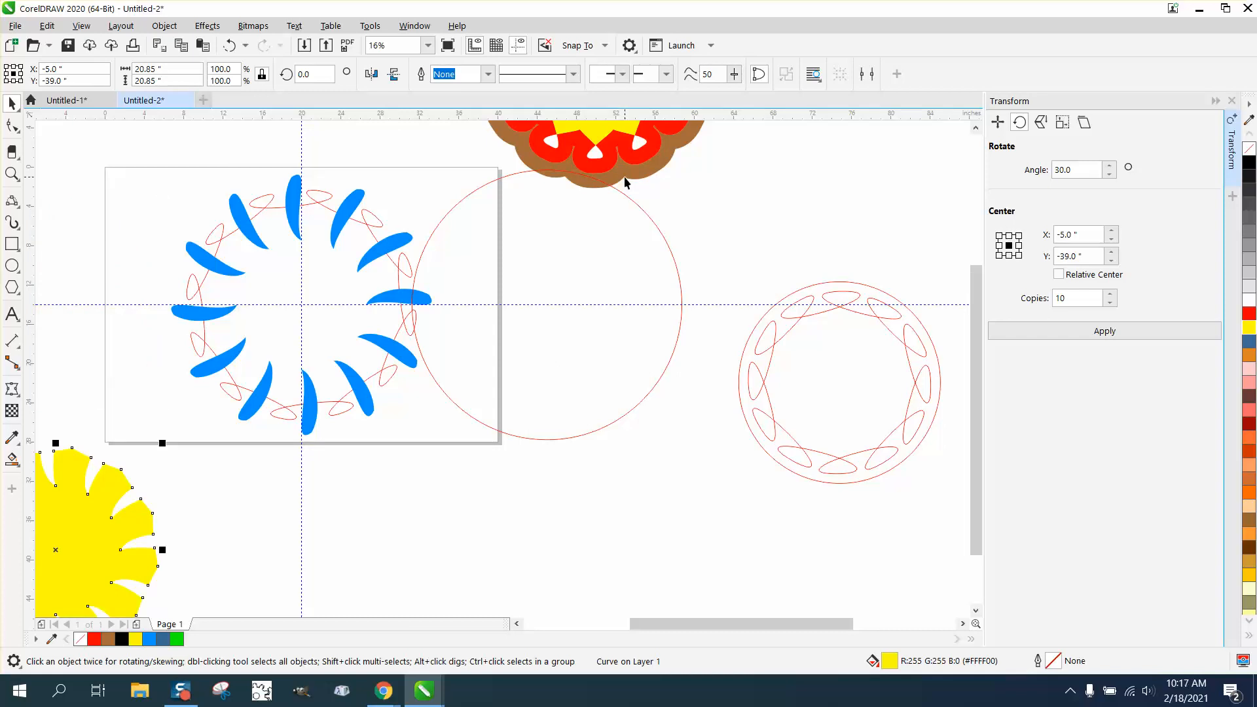
Step: Nudge the outer circle back around the petals and smart-fill the ring between it and the looped polygon with green
click(625, 207)
key(Left)
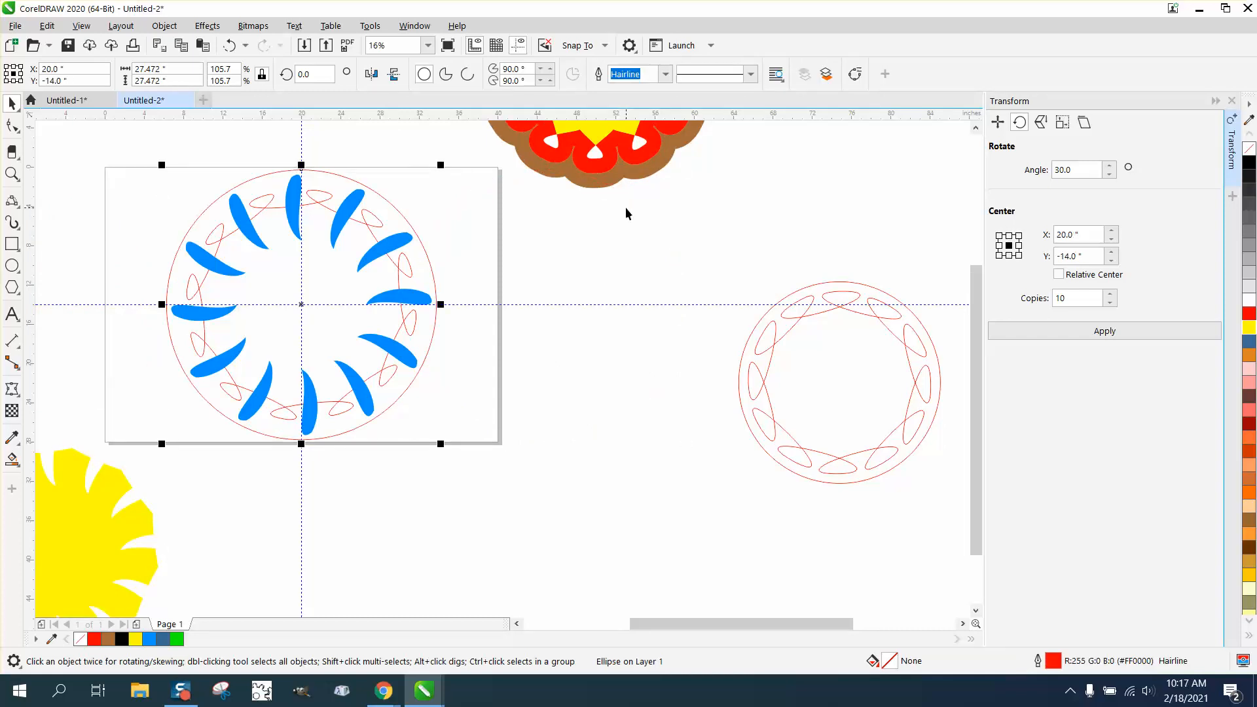
click(12, 459)
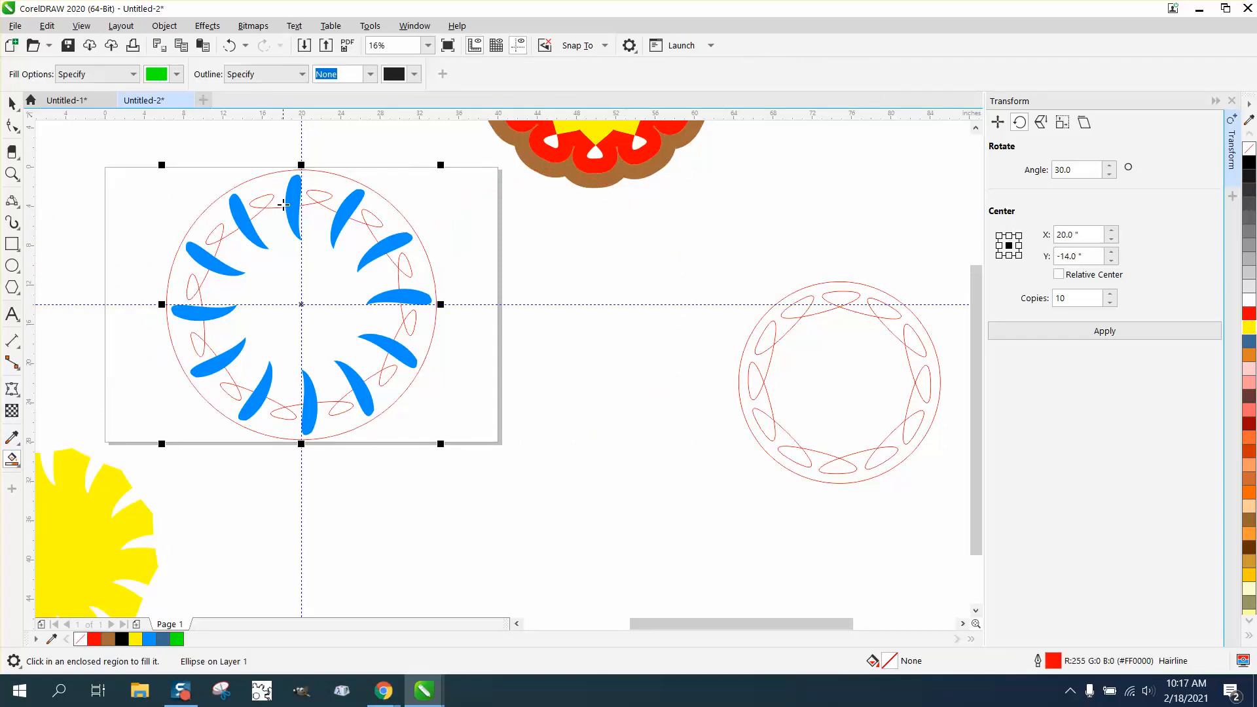
click(224, 204)
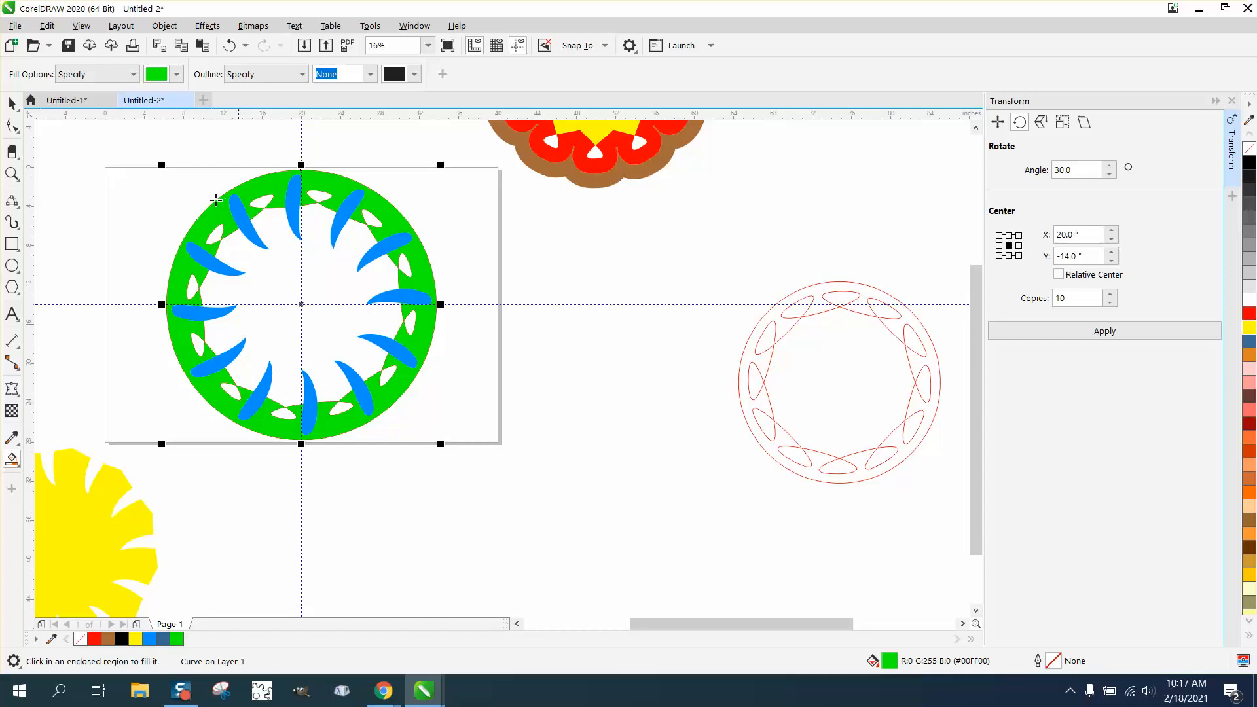
Step: Align the yellow centre shape back to the mandala's centre at X 20, Y -14 inches
click(12, 103)
click(86, 483)
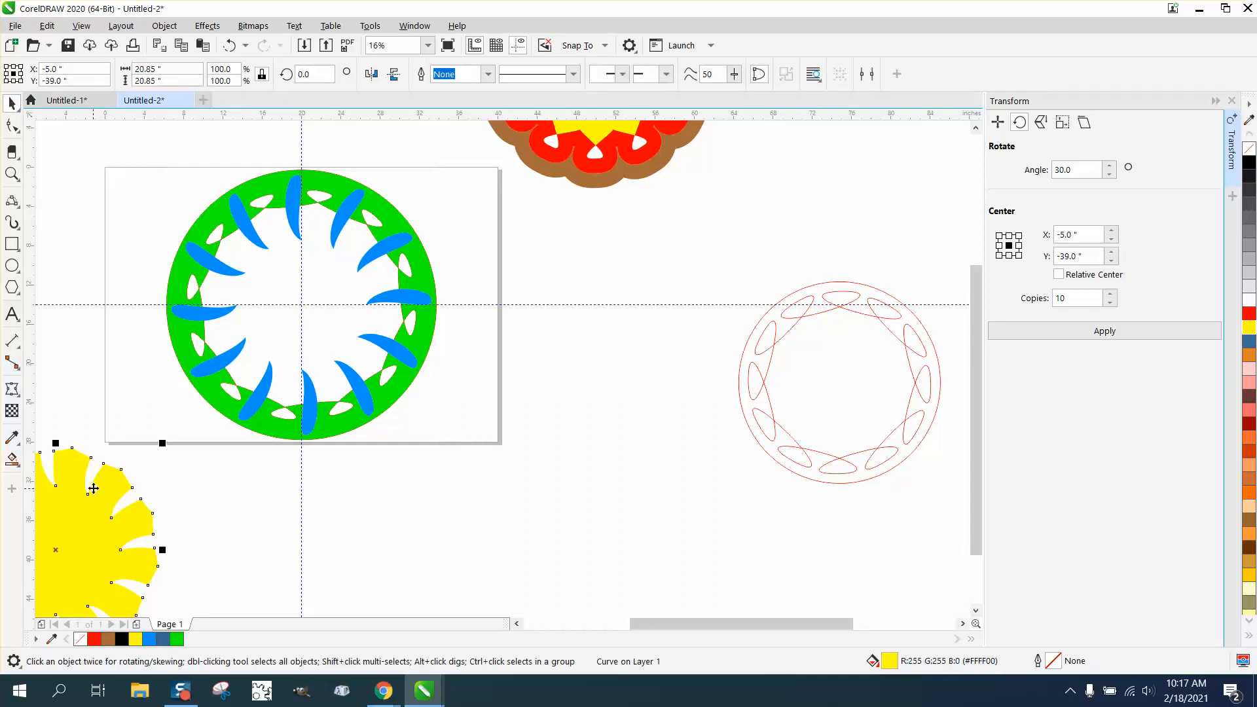
key(e)
key(c)
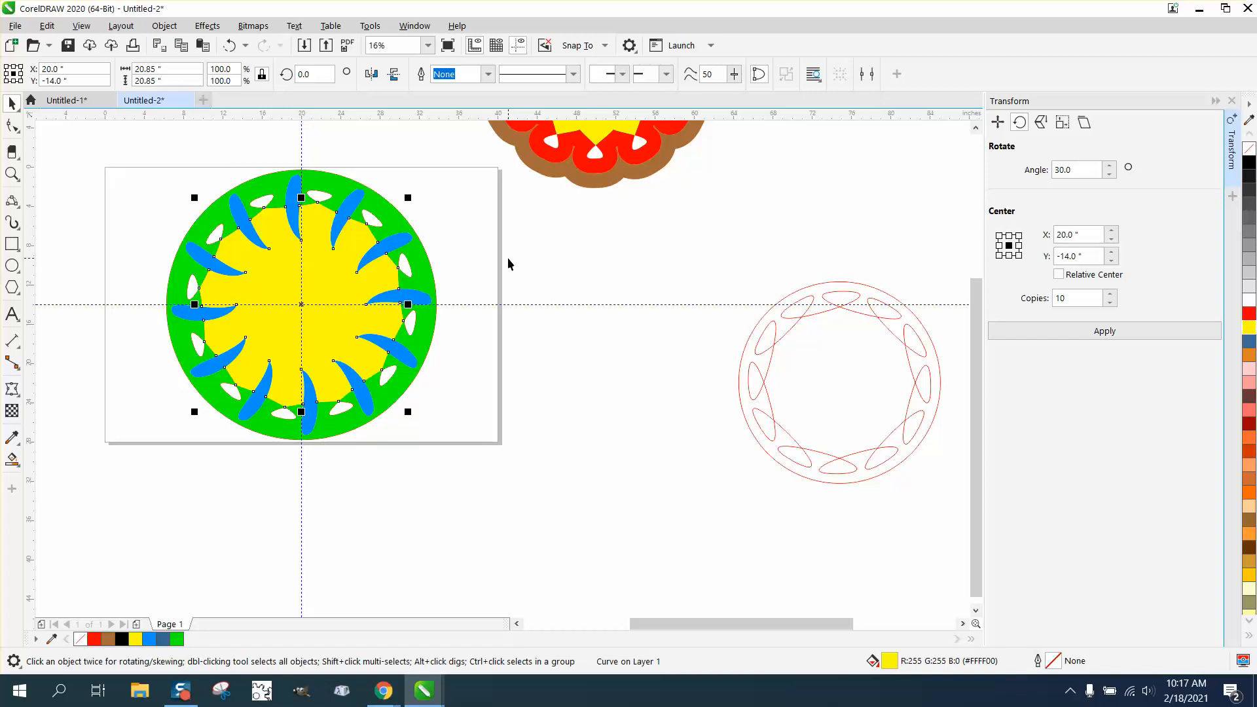
Step: Smart-fill the white loop just right of the vertical guideline in the upper green ring with red
click(12, 174)
drag(213, 171, 554, 397)
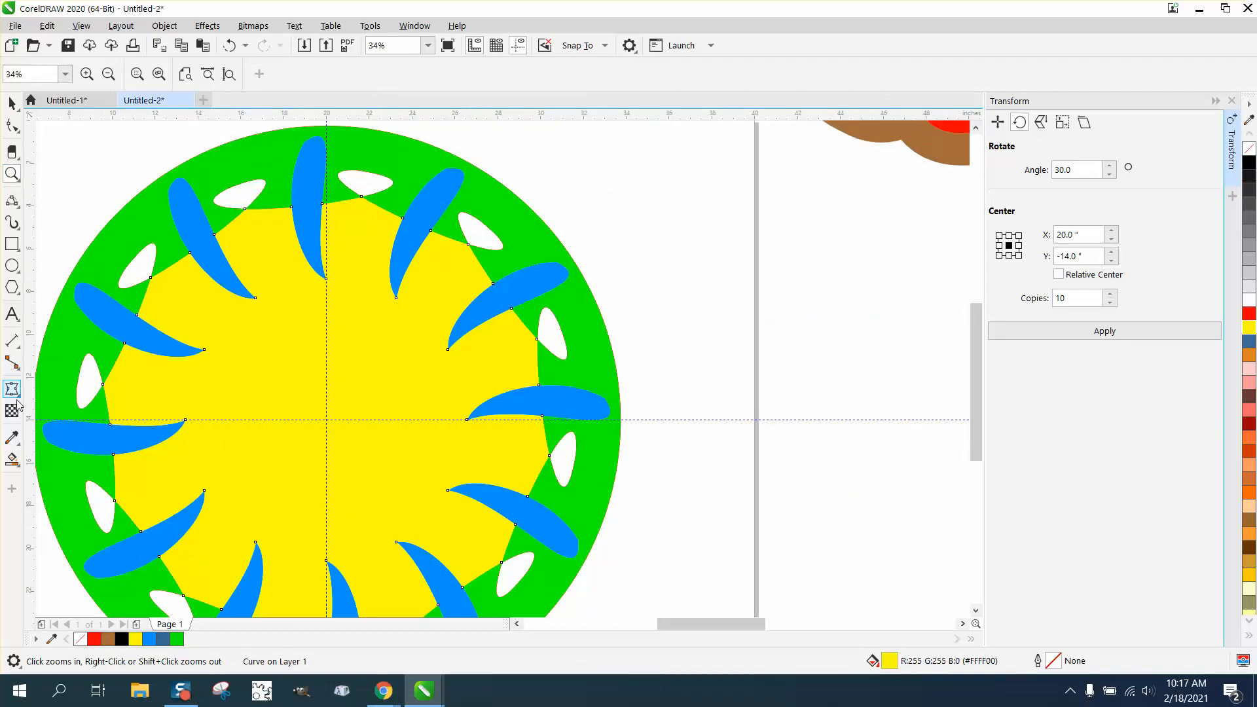
click(12, 460)
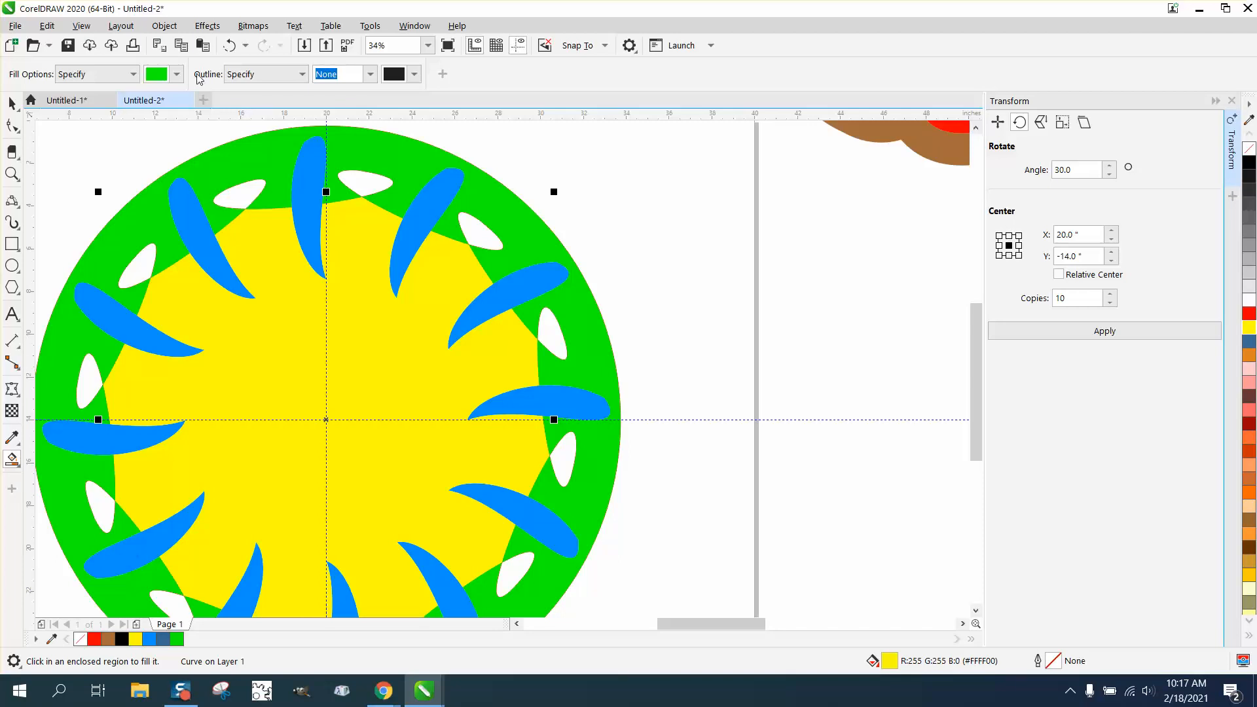
click(177, 74)
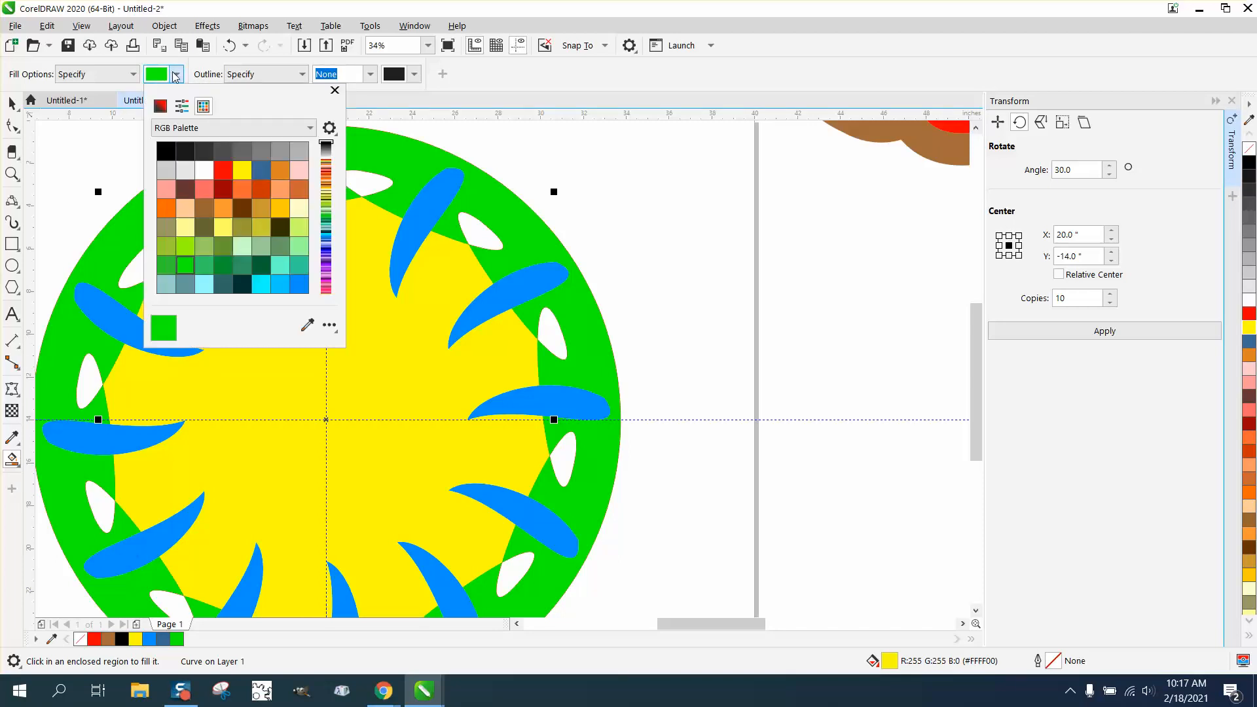
click(223, 171)
click(375, 189)
click(372, 182)
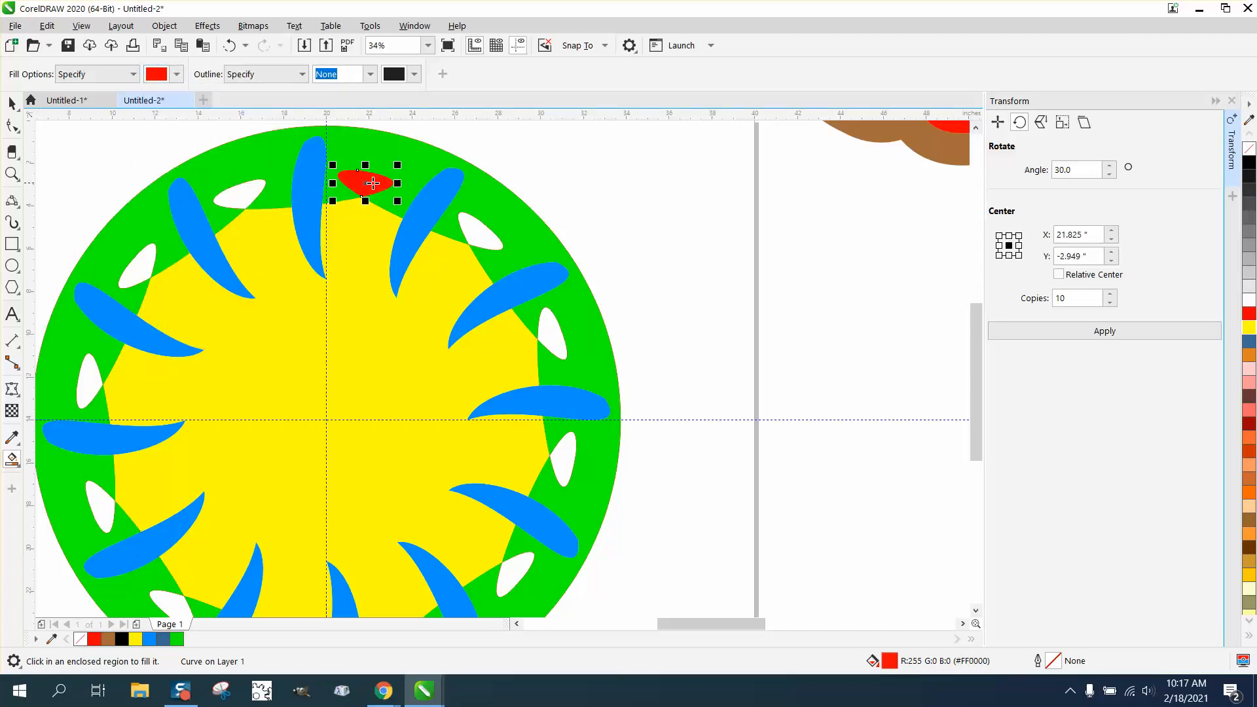
Step: Move the red loop shape down into the yellow centre, and undo the move
click(12, 103)
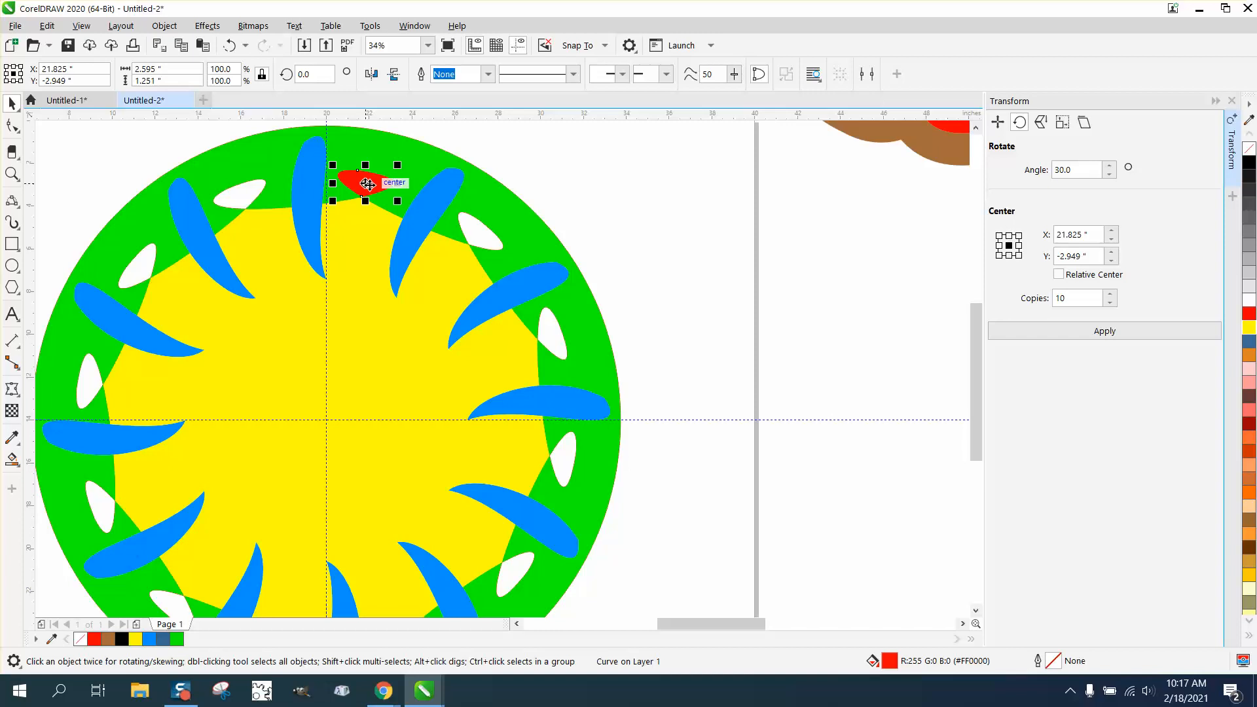
drag(365, 194, 354, 255)
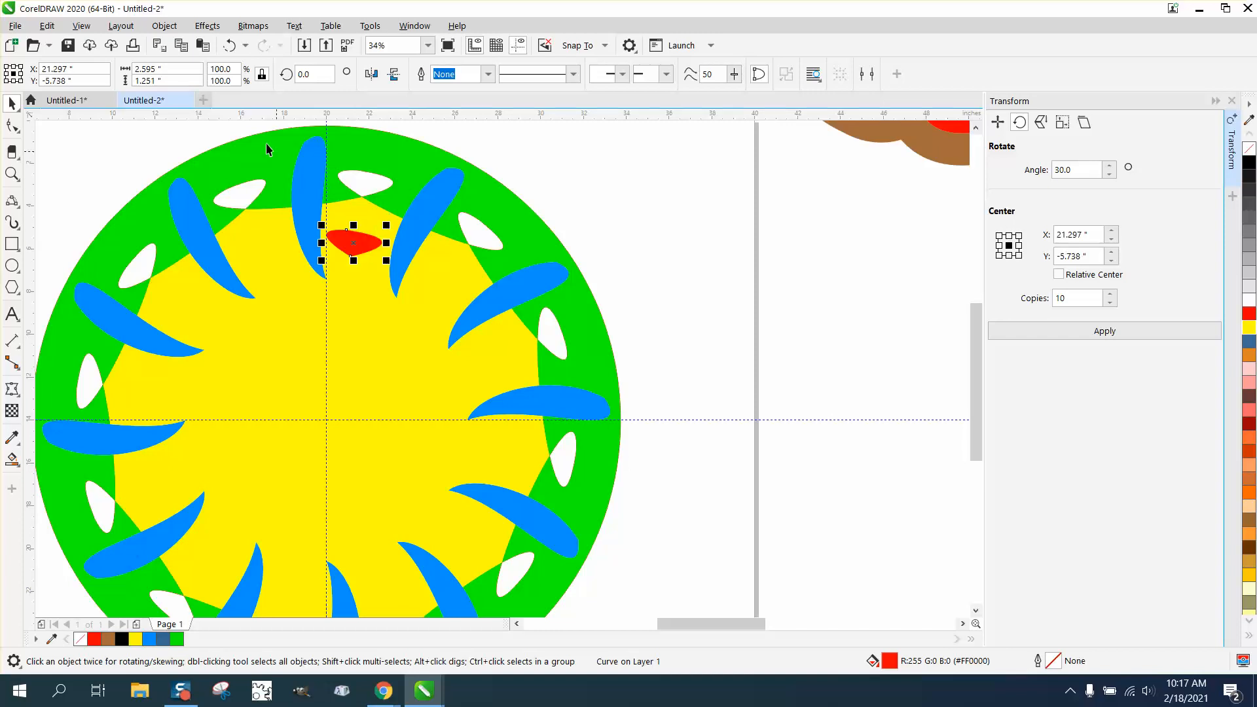
click(229, 45)
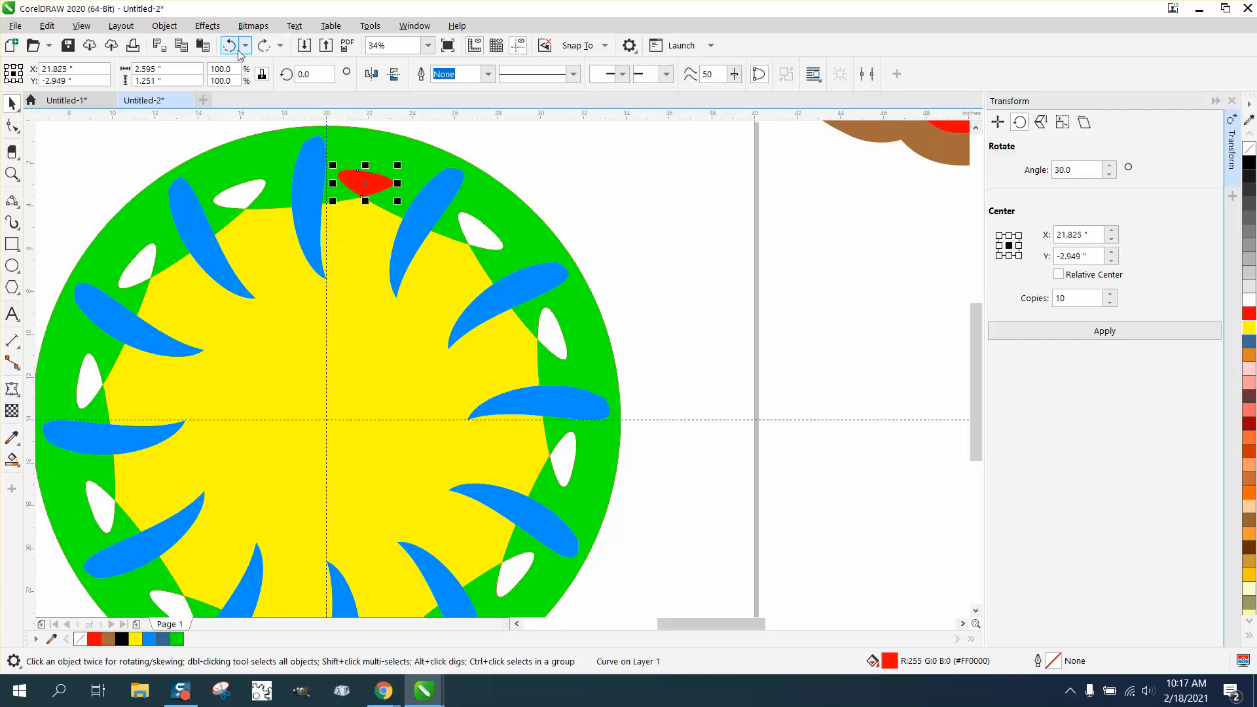
Step: Place the red loop shape's rotation centre at the guideline intersection, X 20, Y -14 inches
click(366, 184)
mouse_move(367, 184)
mouse_down()
mouse_move(353, 392)
mouse_move(329, 420)
mouse_up()
click(553, 184)
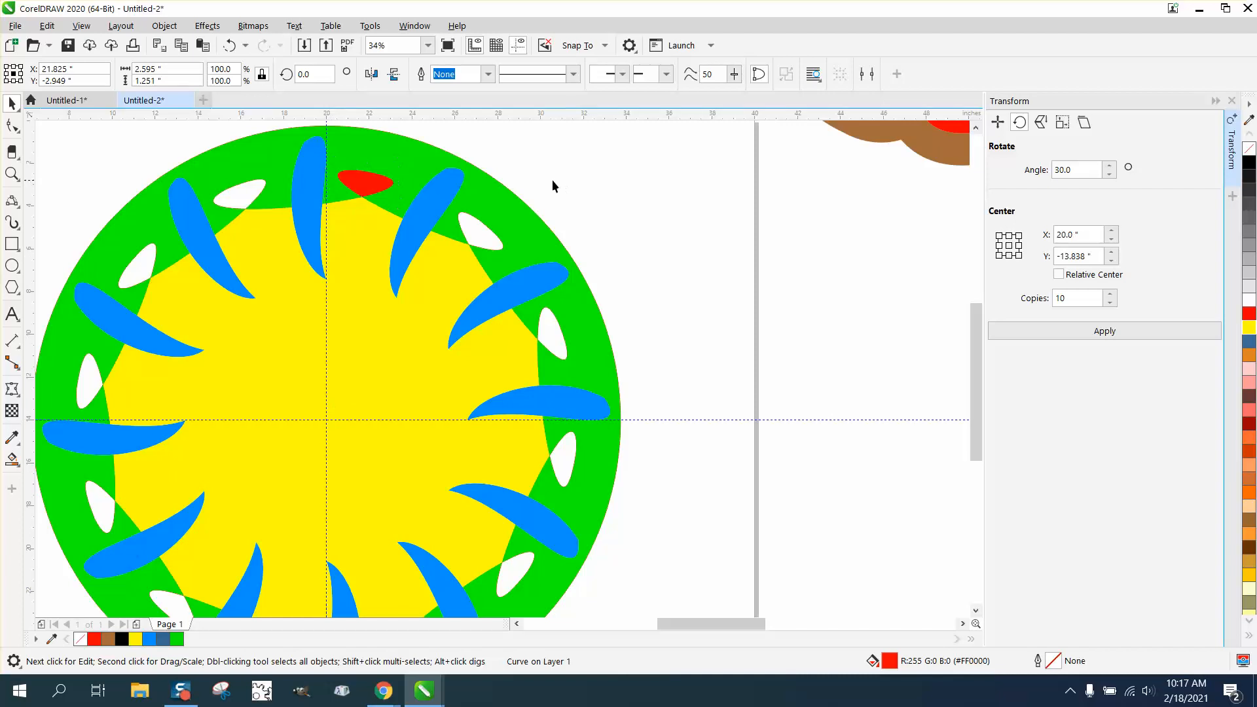
click(372, 187)
click(370, 184)
mouse_move(326, 415)
mouse_down()
mouse_move(413, 345)
mouse_move(326, 419)
mouse_up()
Step: Create 11 rotated copies of the red loop shape at 30-degree intervals around the mandala's centre
click(1071, 296)
click(1112, 294)
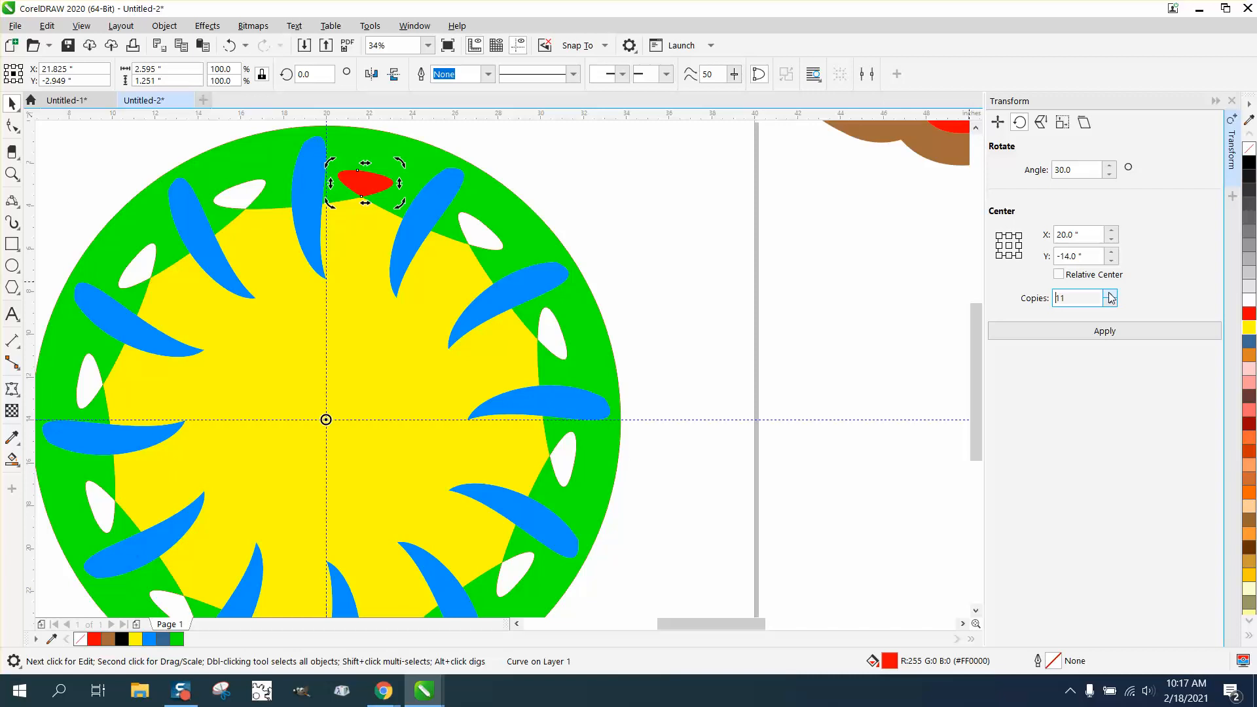
click(1107, 335)
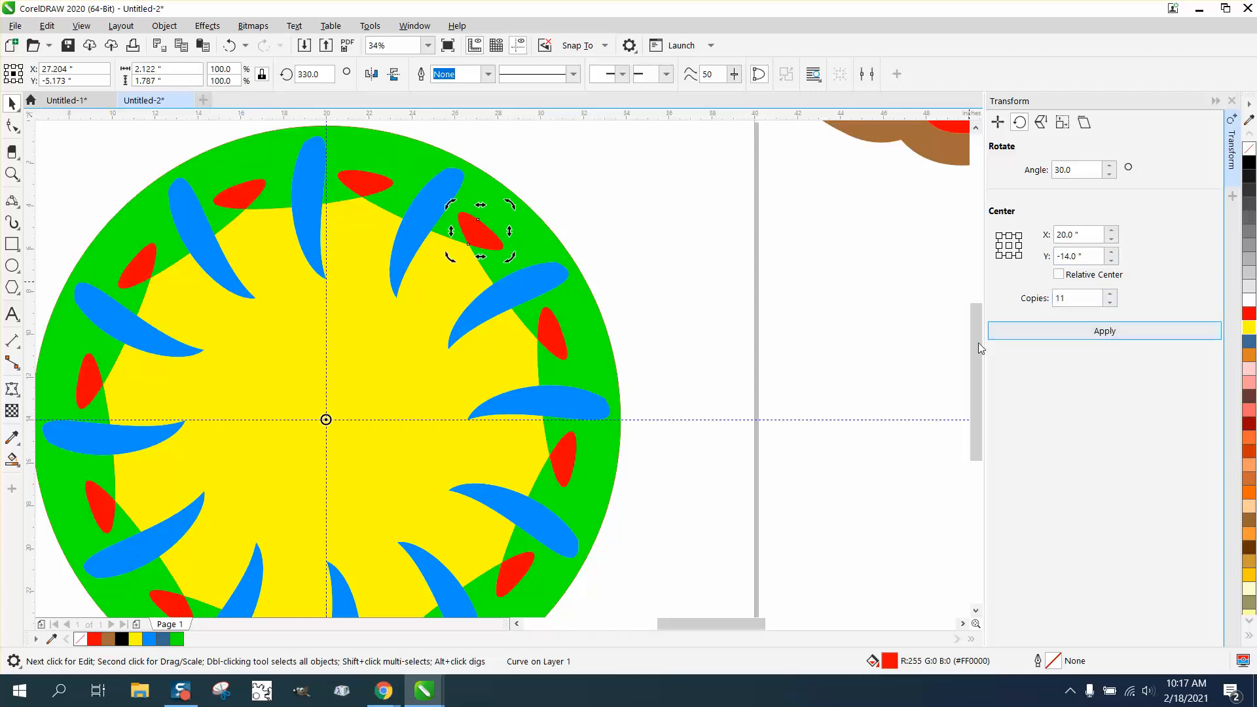
scroll(503, 270, down, 2)
click(20, 178)
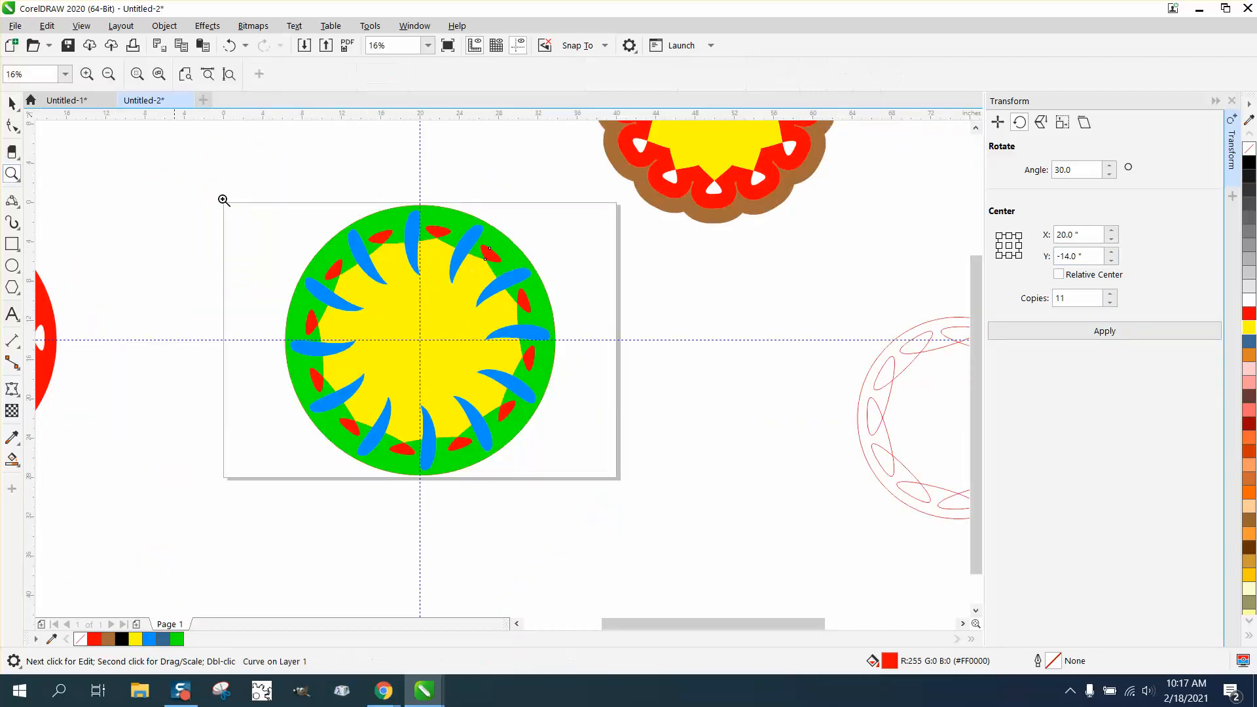
drag(301, 195, 686, 513)
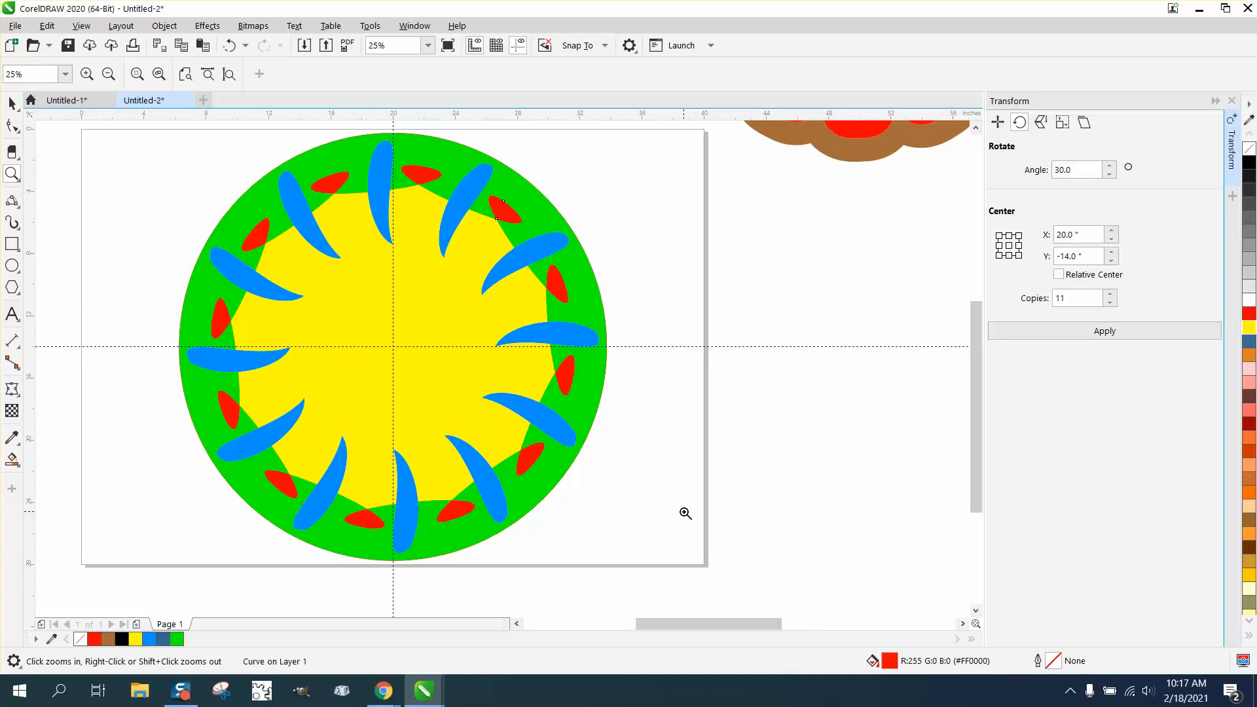